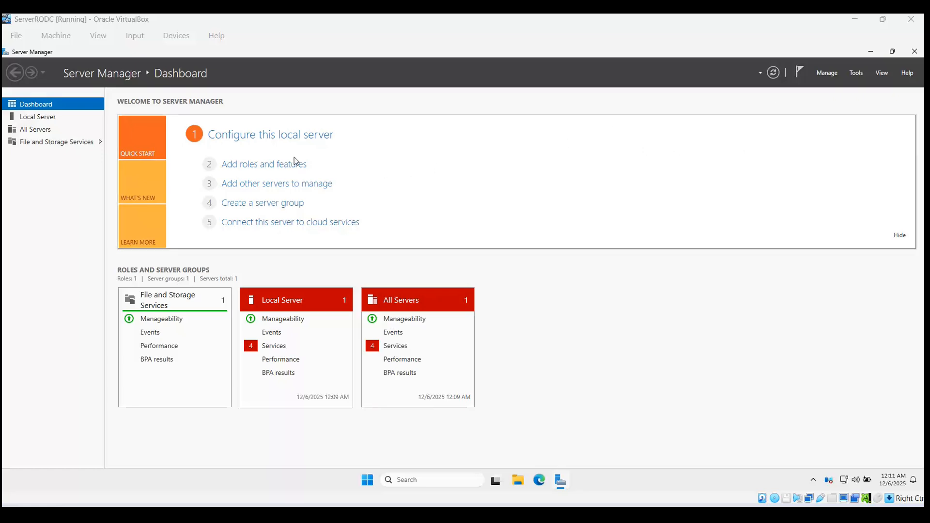
# Step: Open Server Manager's Local Server page to reach the Ethernet adapter in Network Connections
pyautogui.click(31, 117)
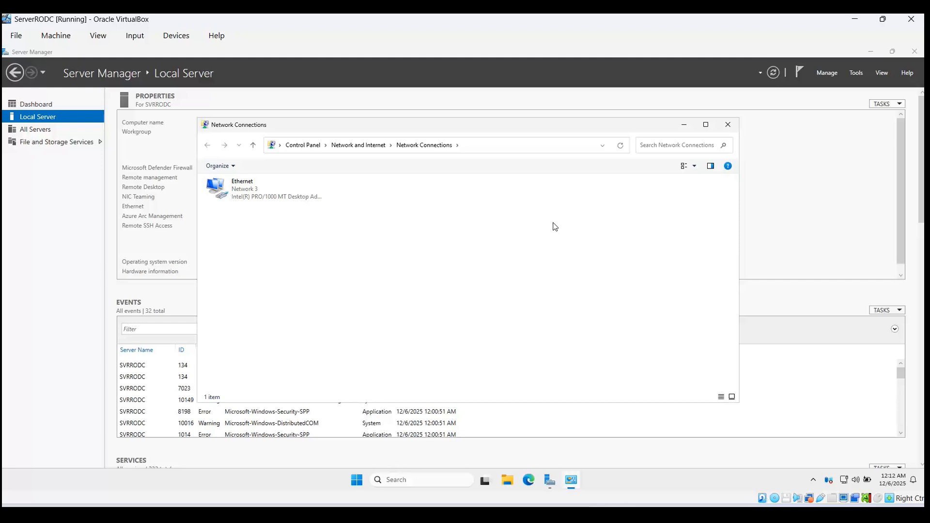
# Step: Check the Ethernet IPv4 settings (static 10.0.2.16/24, gateway 10.0.2.1, DNS 10.0.2.15), then close everything unchanged
pyautogui.click(278, 186)
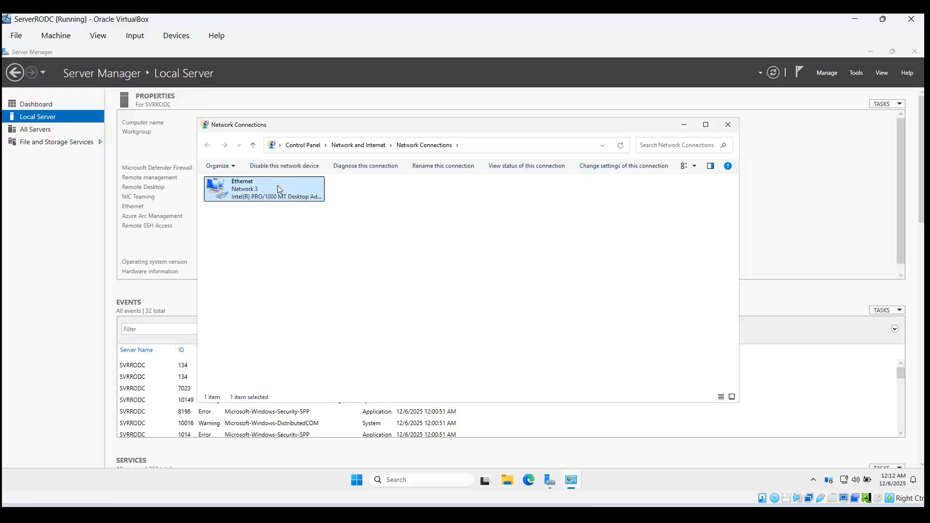
pyautogui.press('Return')
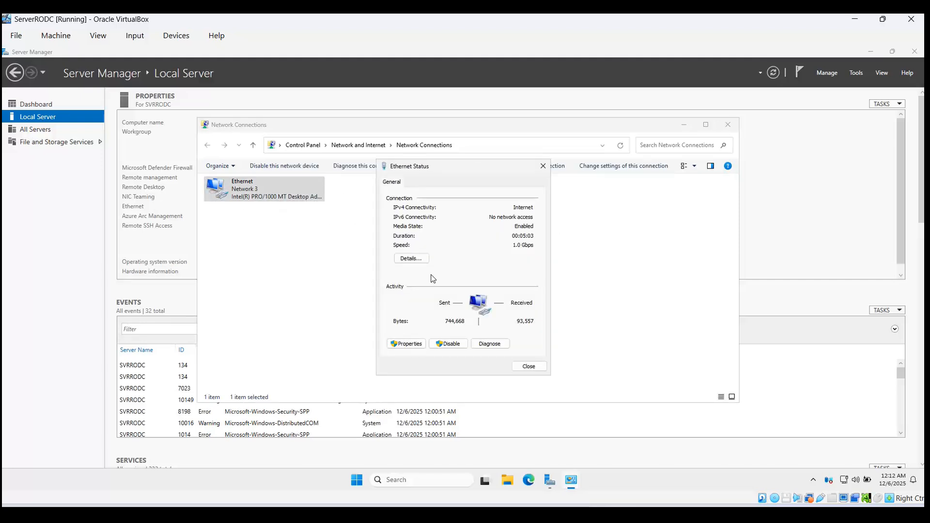
pyautogui.click(406, 343)
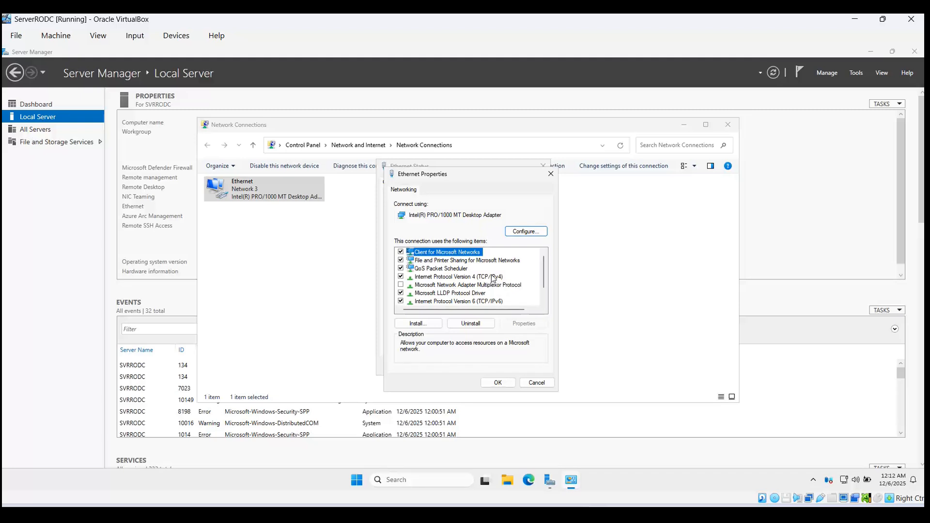
pyautogui.doubleClick(492, 276)
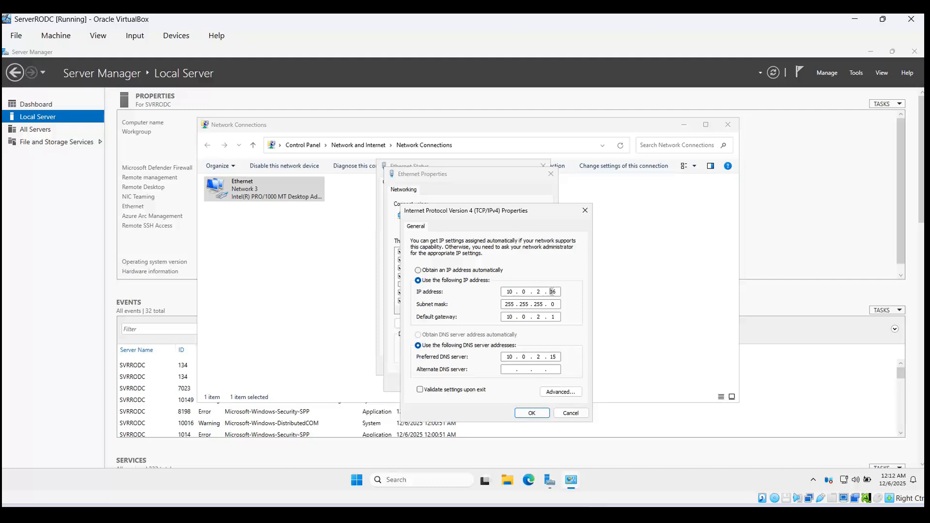
pyautogui.click(586, 211)
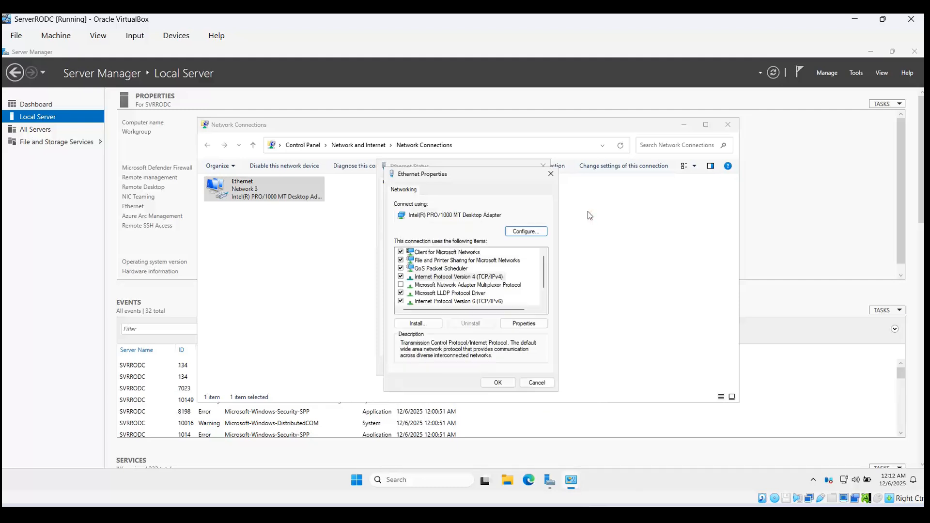
pyautogui.click(550, 174)
pyautogui.click(544, 165)
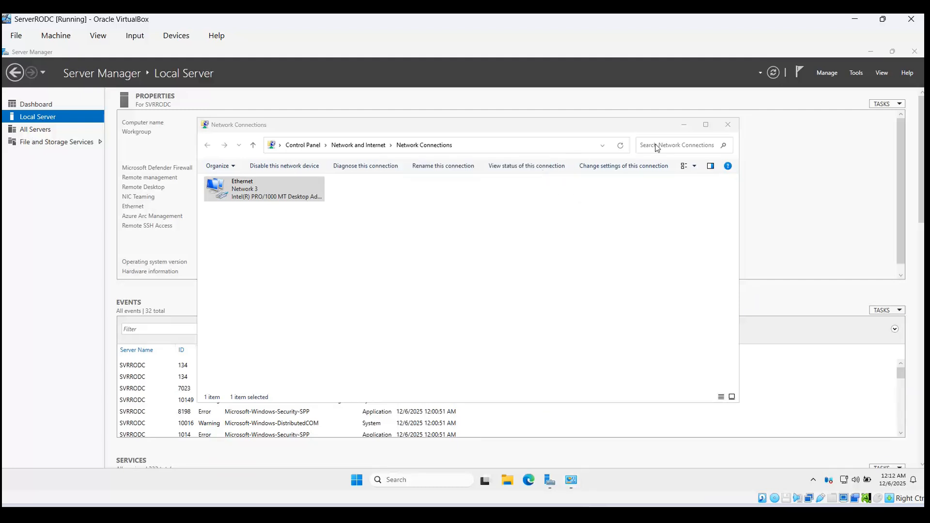
pyautogui.click(724, 129)
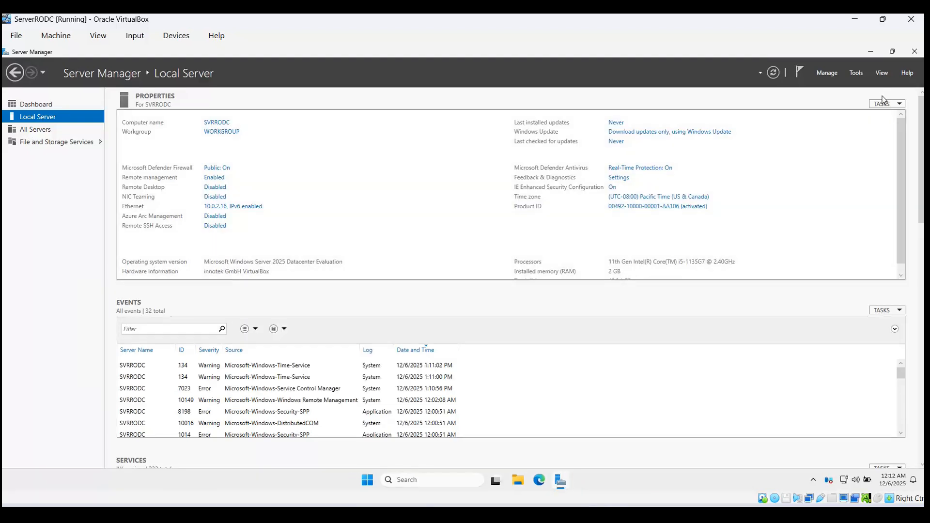
# Step: Start Add Roles and Features with role-based installation targeting SVRRODC
pyautogui.click(856, 73)
pyautogui.click(827, 74)
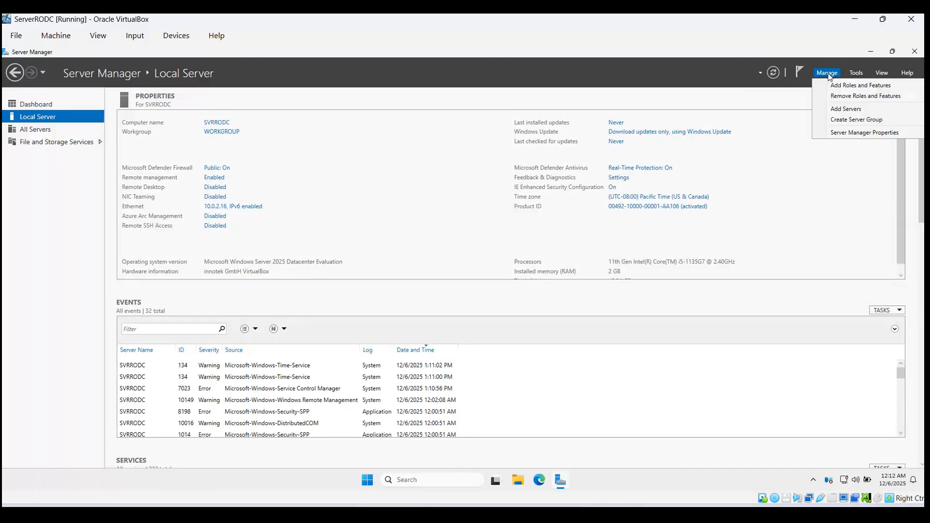
pyautogui.click(854, 85)
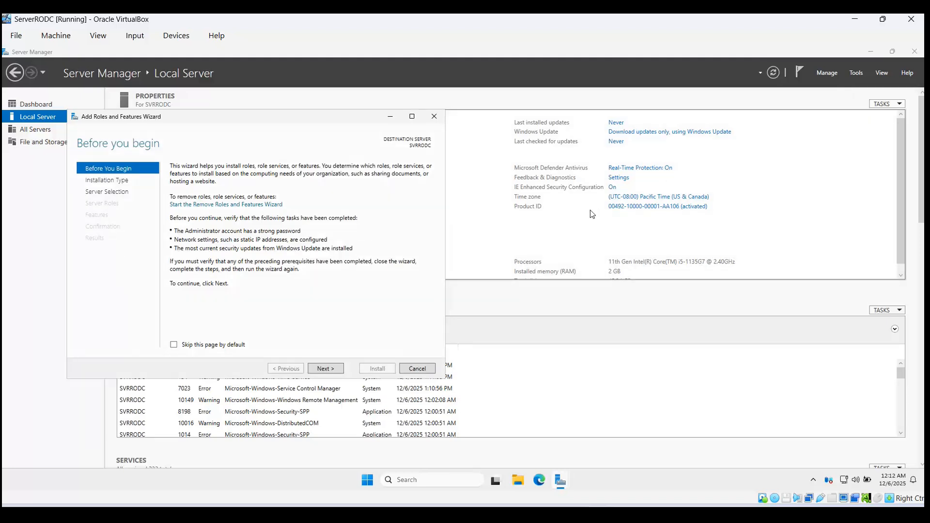
pyautogui.click(320, 368)
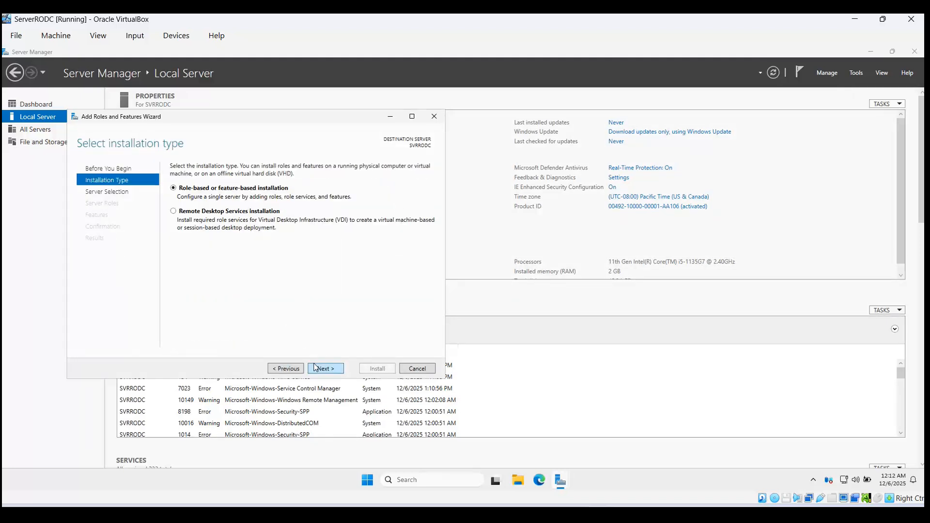
pyautogui.click(319, 367)
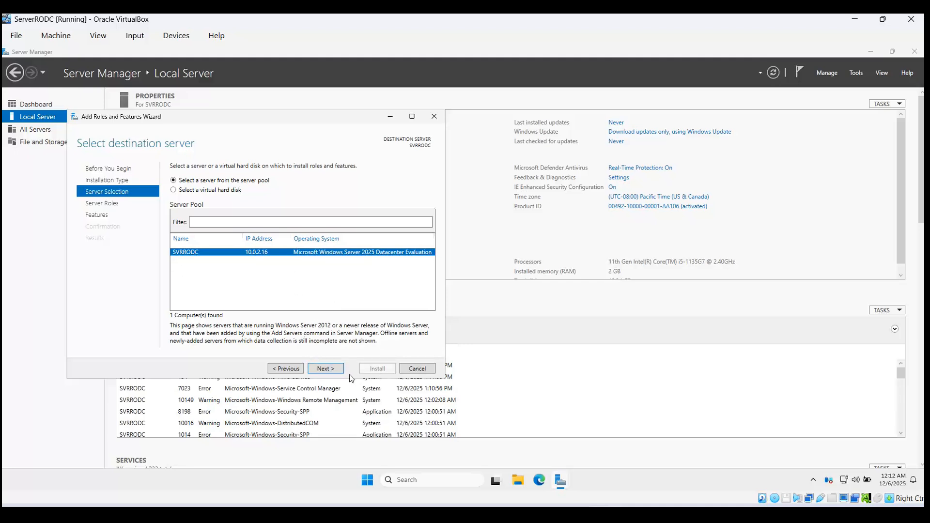
pyautogui.click(324, 369)
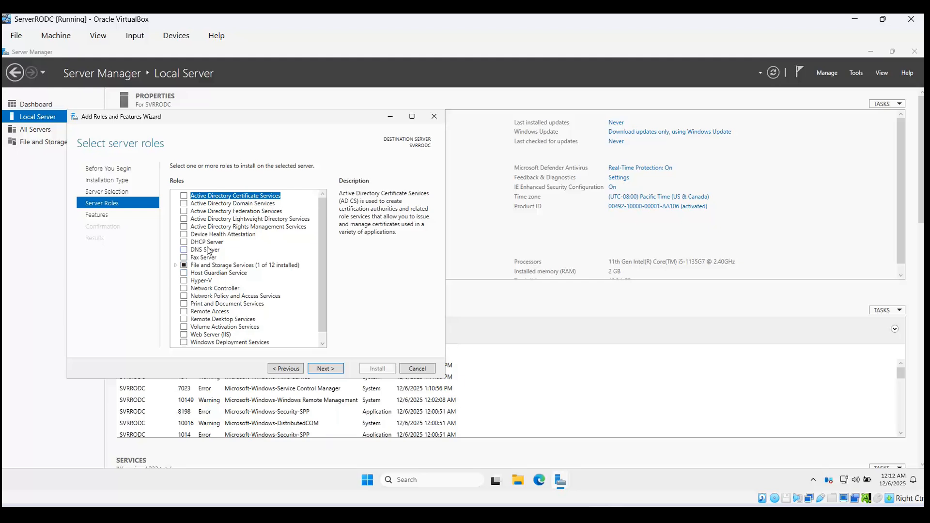
# Step: Select Active Directory Domain Services and DNS Server with their management features, continuing to Confirmation
pyautogui.click(184, 204)
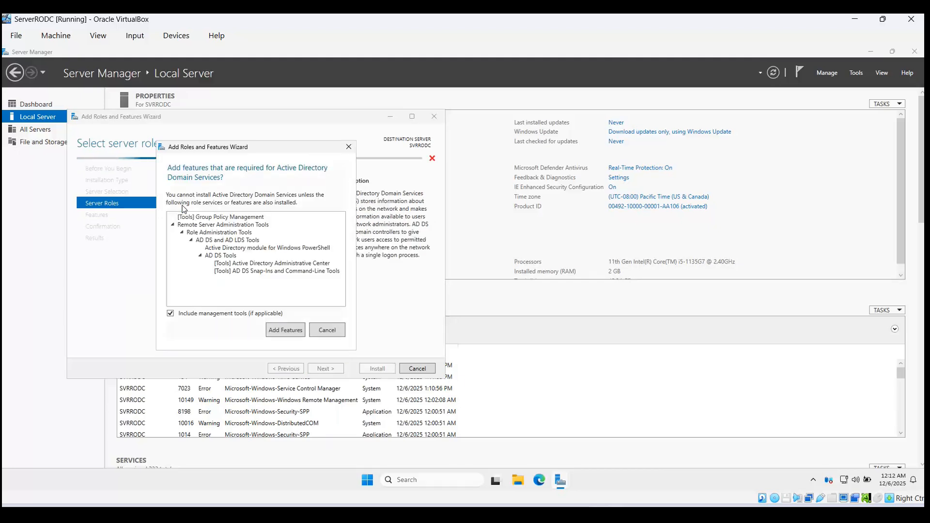
pyautogui.click(348, 146)
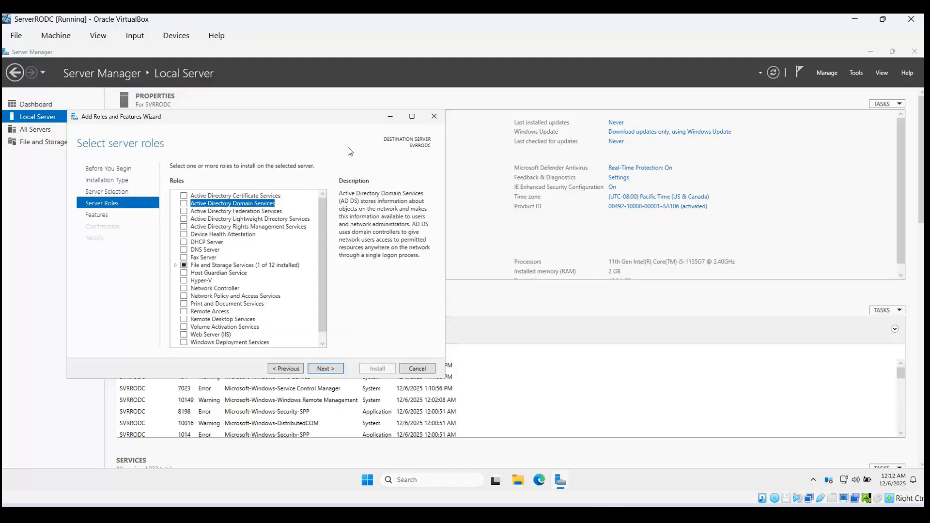
pyautogui.click(186, 203)
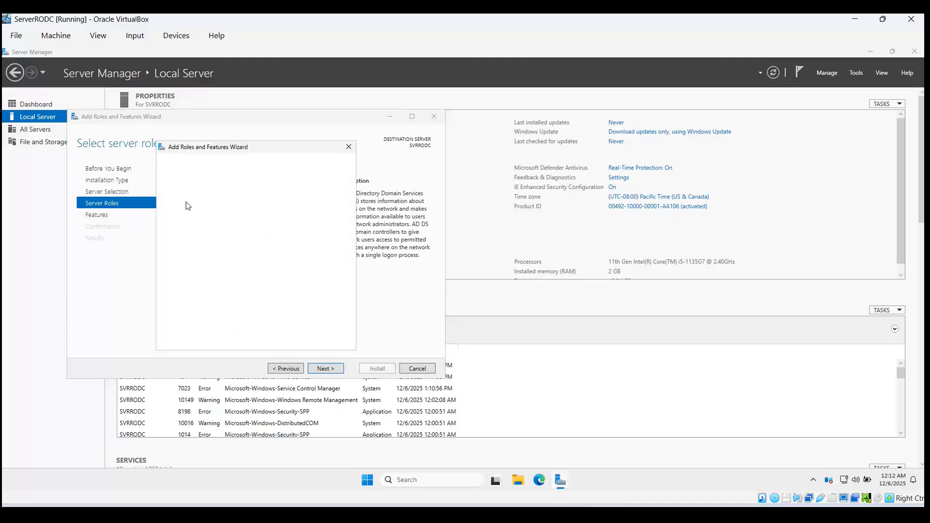
pyautogui.click(279, 332)
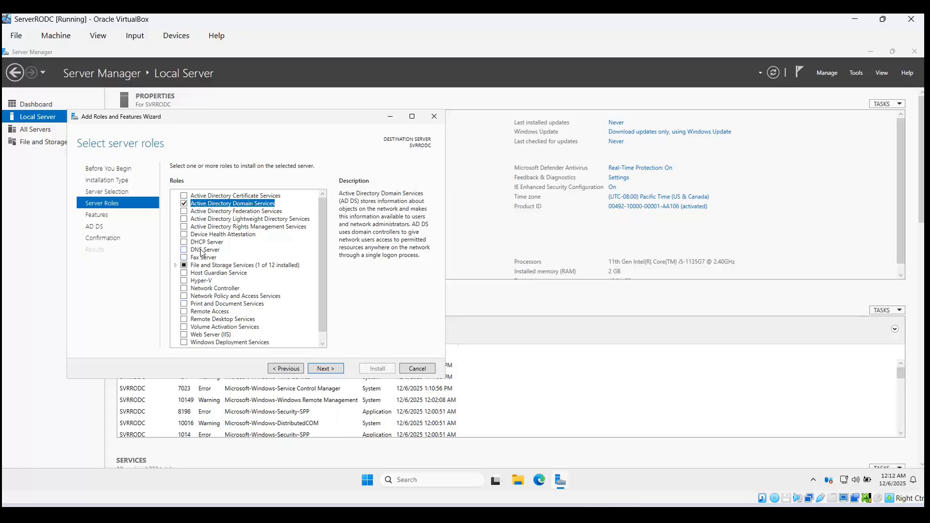
pyautogui.click(203, 252)
pyautogui.click(273, 326)
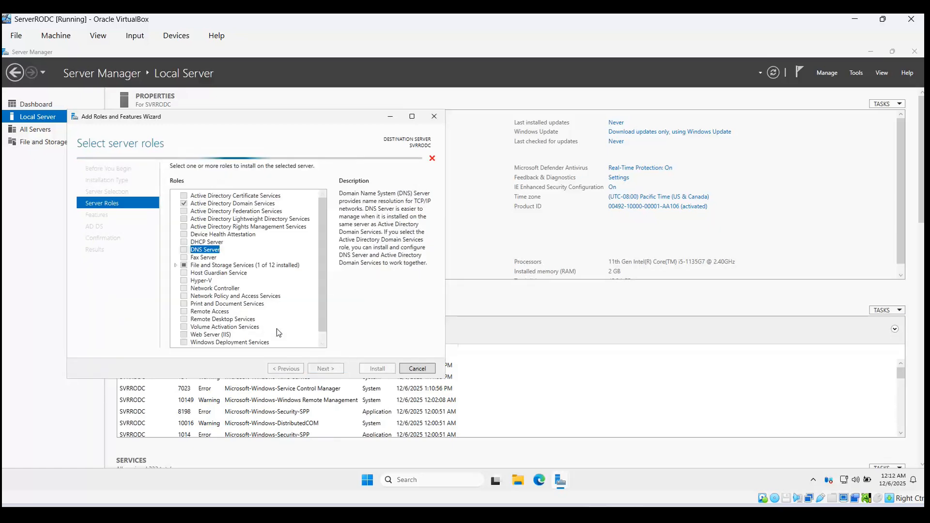
pyautogui.click(326, 368)
pyautogui.click(325, 368)
pyautogui.click(325, 369)
pyautogui.click(326, 368)
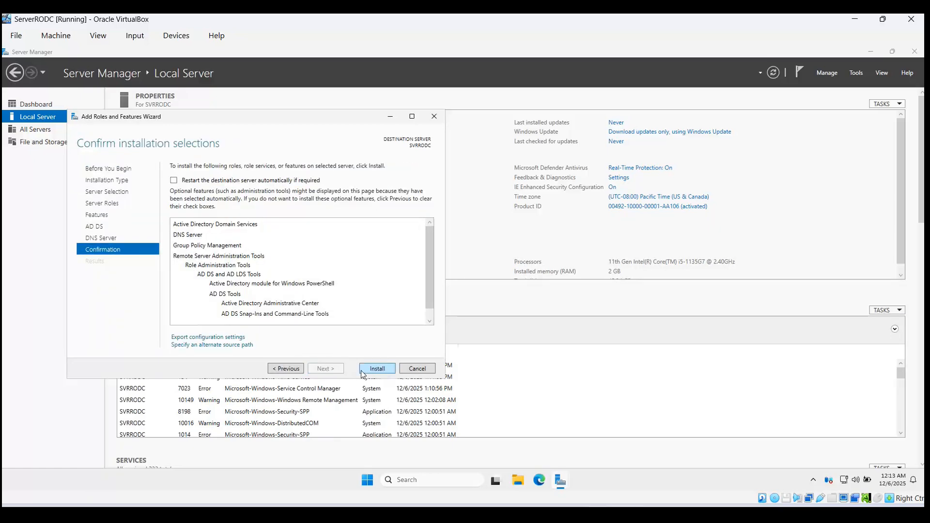
# Step: Install AD DS and DNS Server on SVRRODC and close the wizard once installation succeeds
pyautogui.click(388, 368)
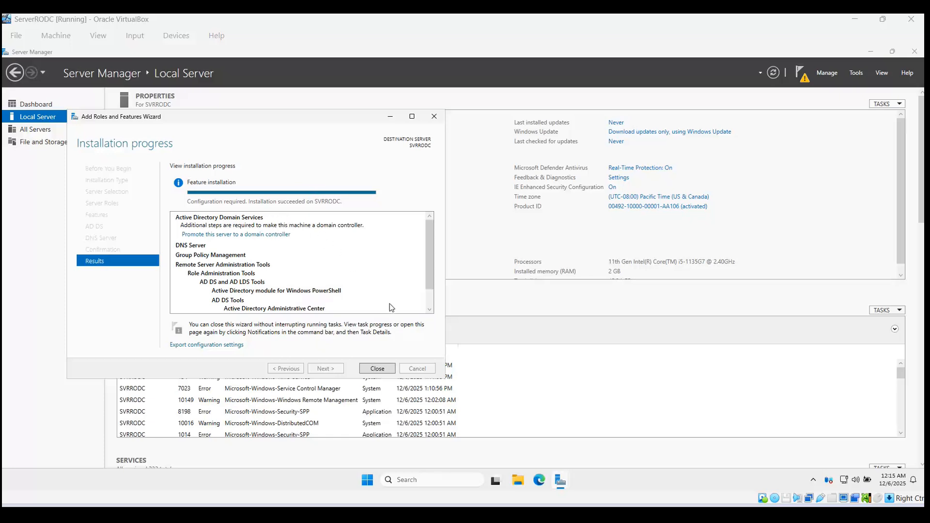
pyautogui.click(377, 369)
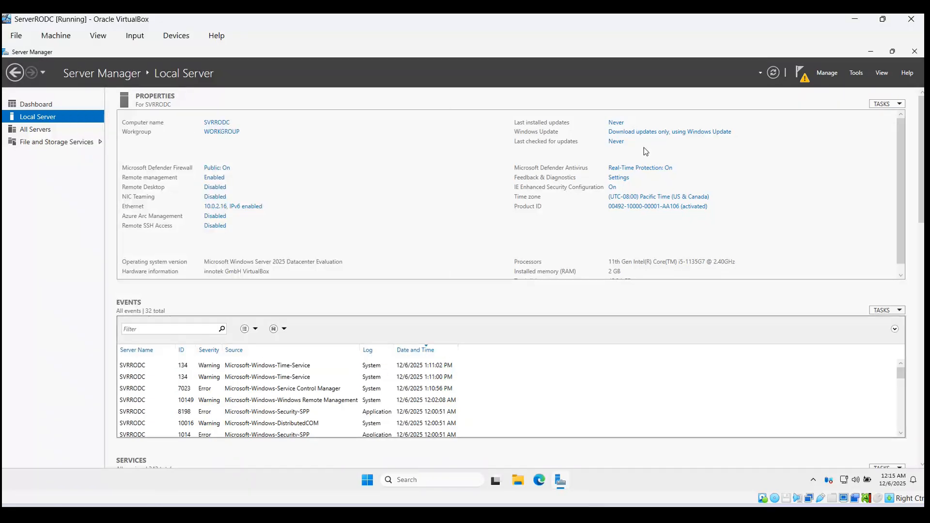
# Step: Launch Promote this server to a domain controller and choose adding to an existing domain
pyautogui.click(800, 74)
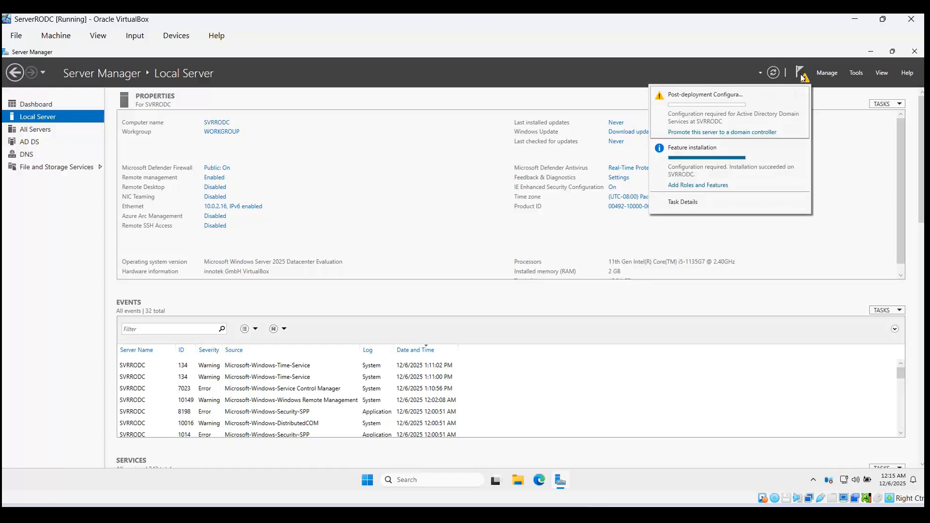
pyautogui.click(715, 131)
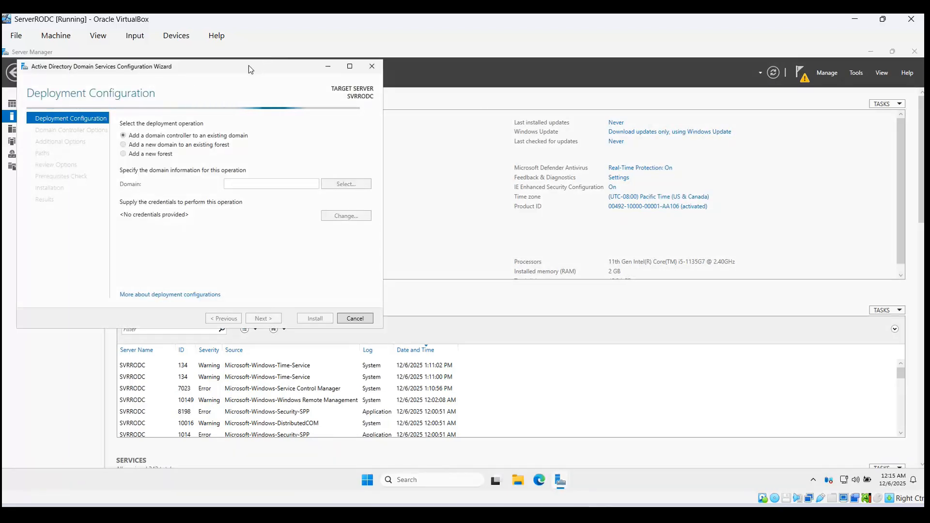
pyautogui.moveTo(248, 66); pyautogui.dragTo(377, 114)
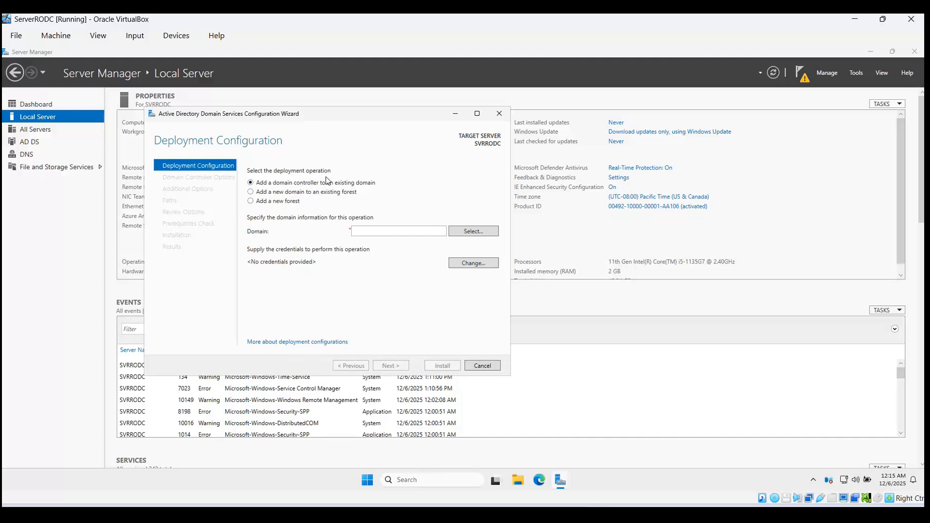
pyautogui.click(468, 231)
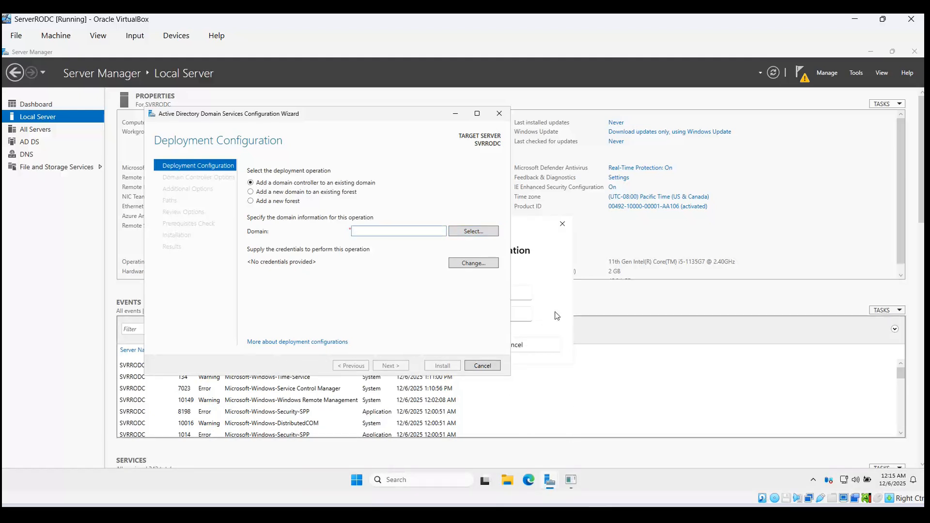
pyautogui.click(562, 224)
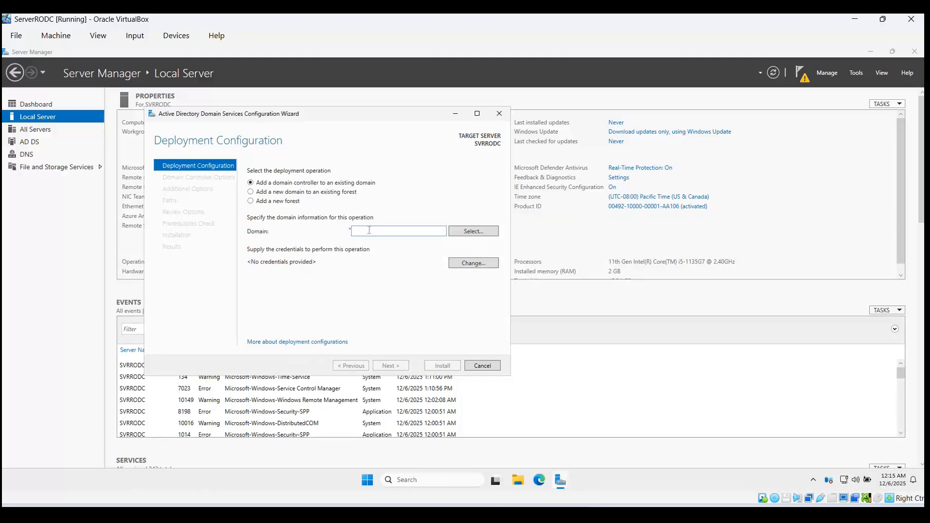
# Step: Enter SVR2K25DC.msolvedtech.com in the Domain box and select the whole name
pyautogui.write('SVR2KDC')
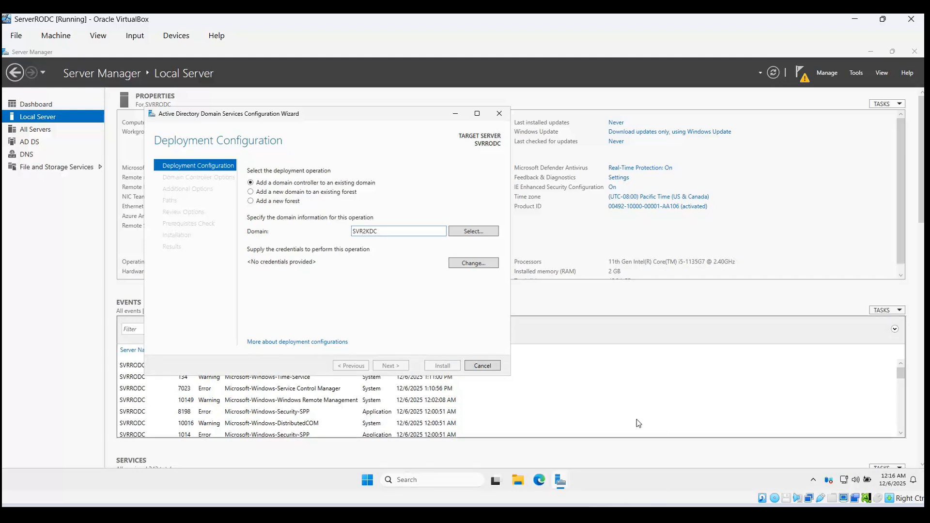
pyautogui.moveTo(598, 515)
pyautogui.click(526, 458)
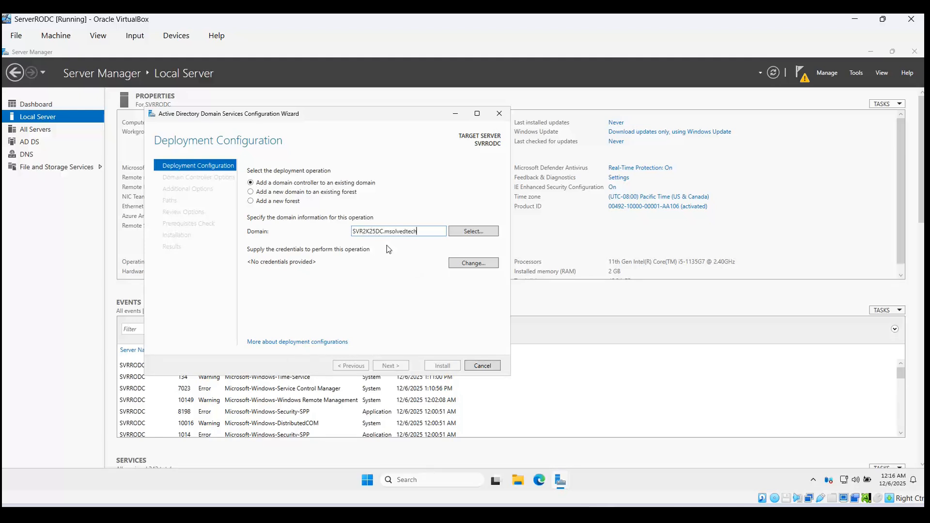
pyautogui.write('edtech.com')
pyautogui.hotkey('ctrl', 'a')
pyautogui.hotkey('ctrl', 'c')
# Step: Supply administrator credentials, pick msolvedtech.com from the forest's domains, and advance
pyautogui.click(464, 236)
pyautogui.write('admi')
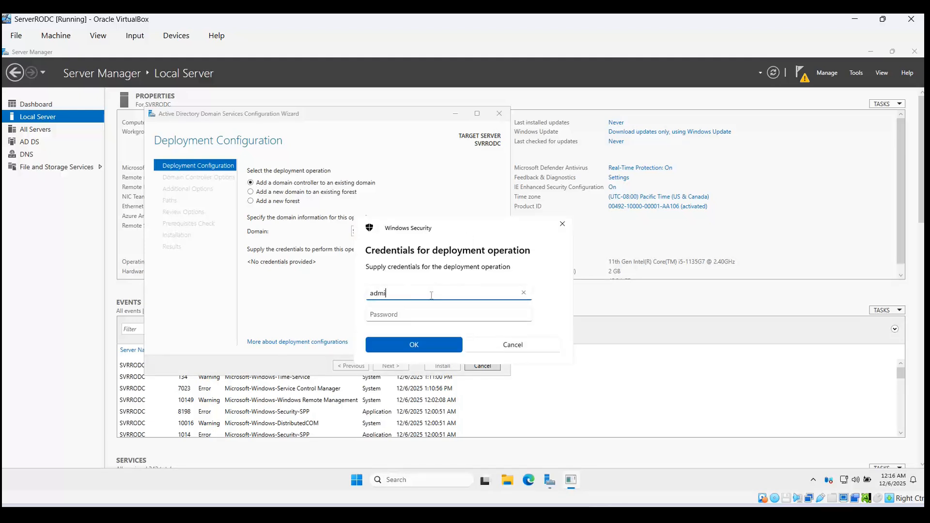
pyautogui.write('nistrator')
pyautogui.press('Tab')
pyautogui.write('P@')
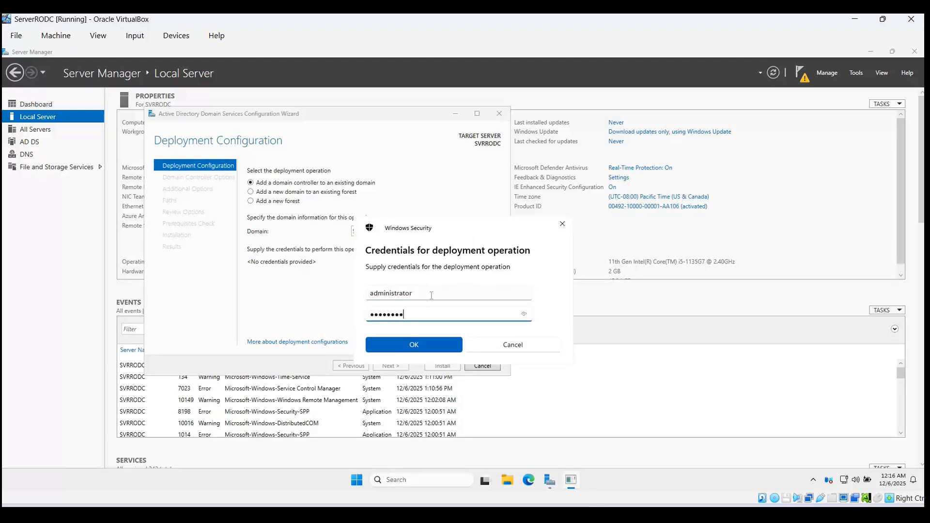
pyautogui.write('ssw0rd')
pyautogui.click(432, 343)
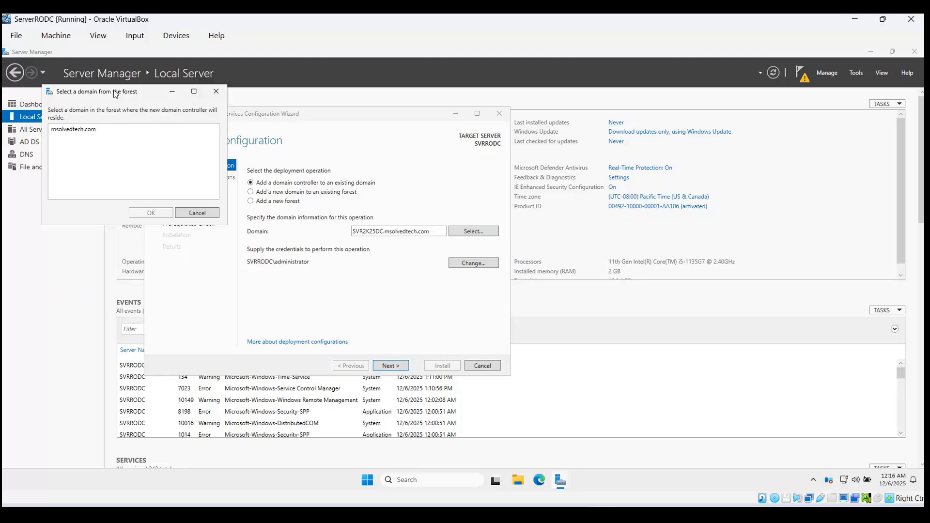
pyautogui.moveTo(115, 94); pyautogui.dragTo(277, 129)
pyautogui.click(238, 170)
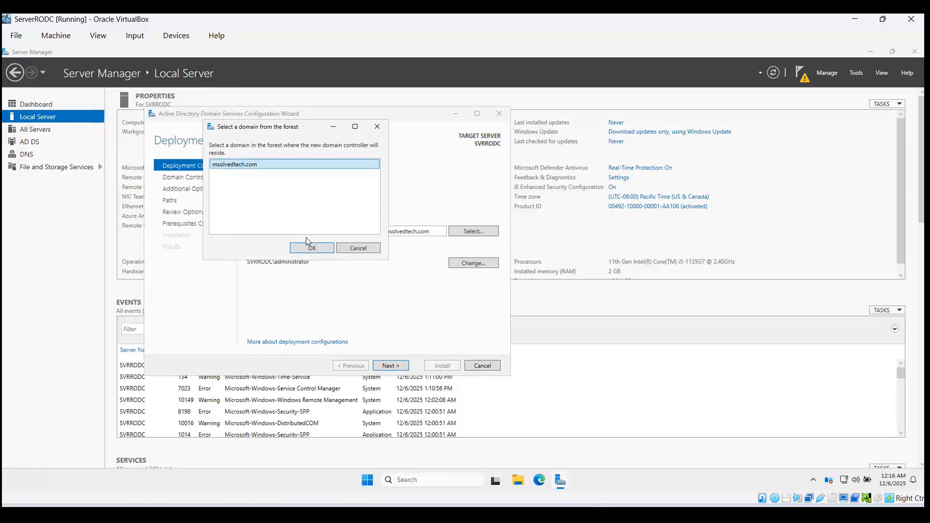
pyautogui.click(311, 248)
pyautogui.click(399, 368)
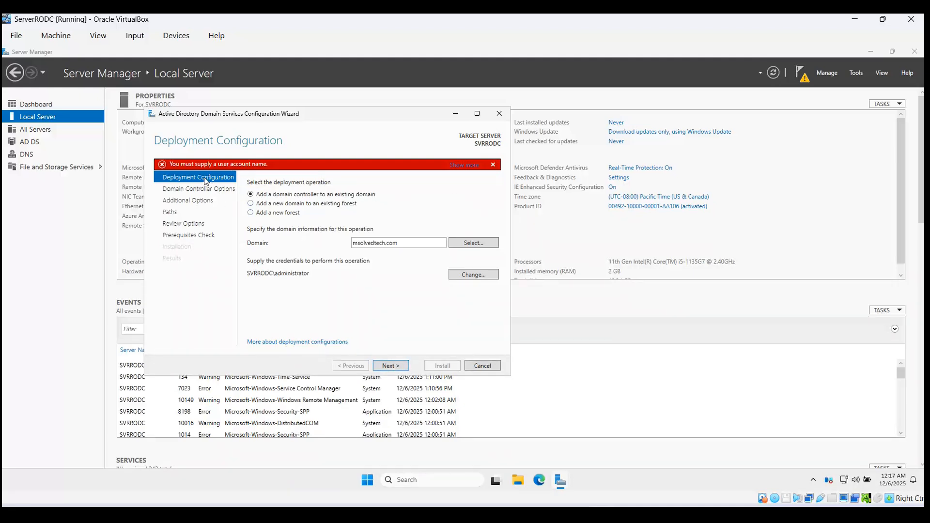
# Step: Re-enter SVR2K25DC.msolvedtech.com as the domain and browse the forest's domains again after a lookup error
pyautogui.doubleClick(416, 241)
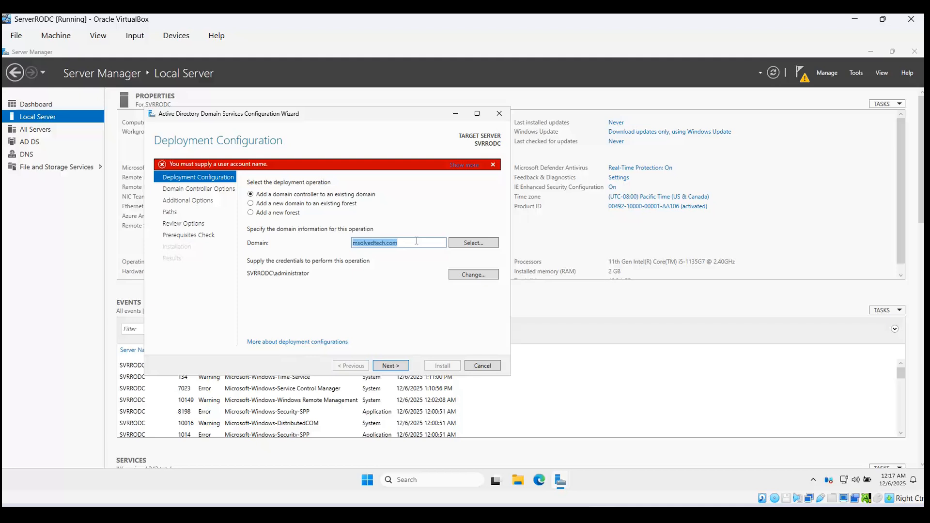
pyautogui.click(473, 244)
pyautogui.click(229, 104)
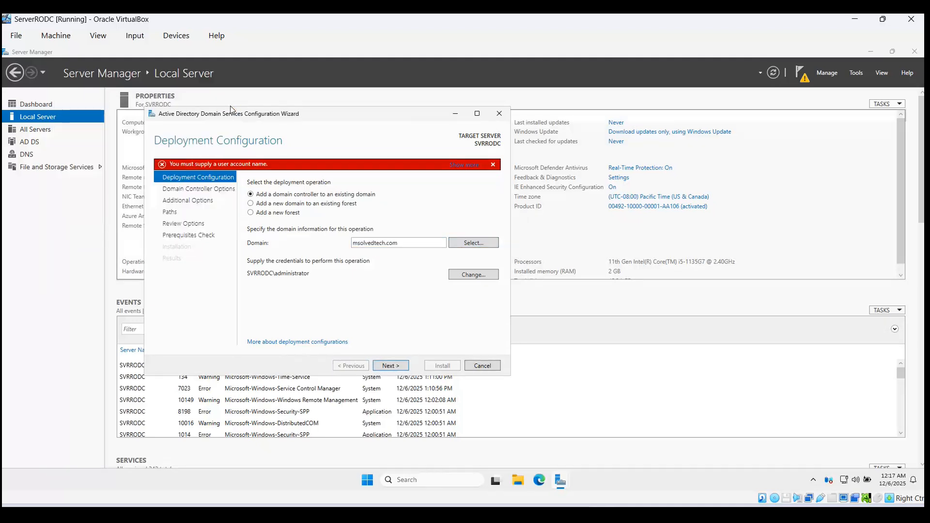
pyautogui.doubleClick(404, 242)
pyautogui.hotkey('ctrl', 'v')
pyautogui.click(474, 243)
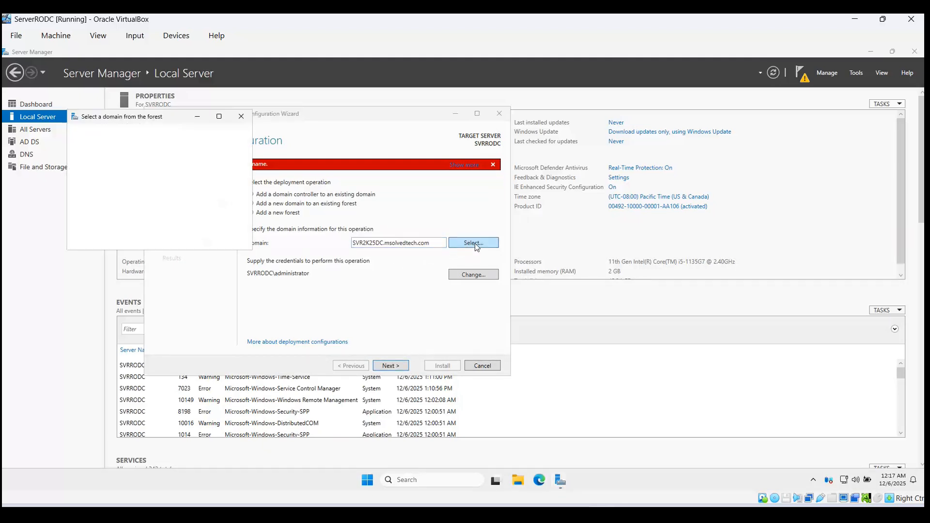
pyautogui.click(92, 155)
pyautogui.click(170, 237)
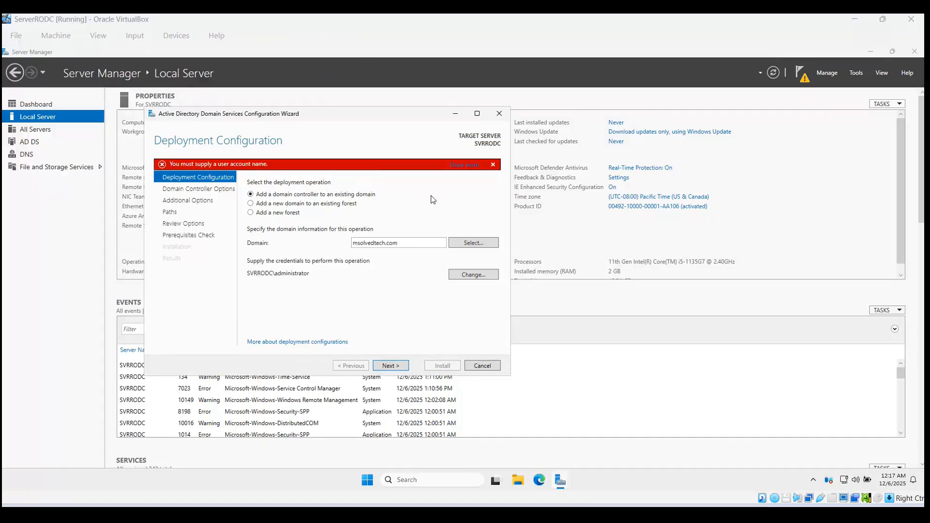
pyautogui.click(406, 198)
pyautogui.doubleClick(375, 243)
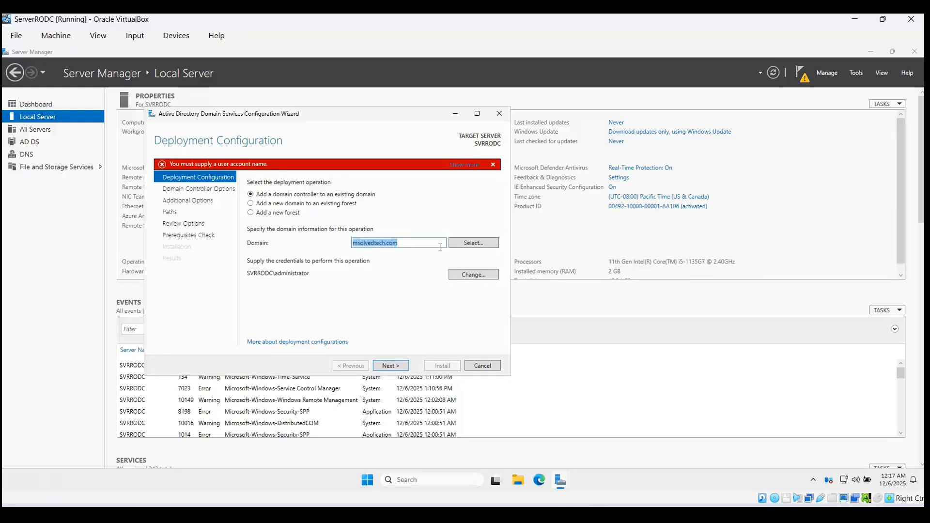
pyautogui.hotkey('ctrl', 'v')
pyautogui.click(471, 243)
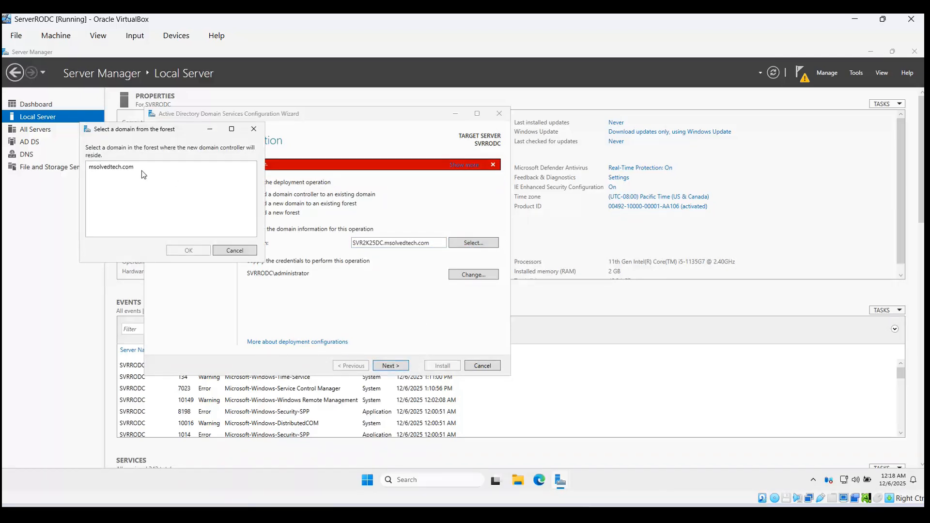
pyautogui.click(253, 135)
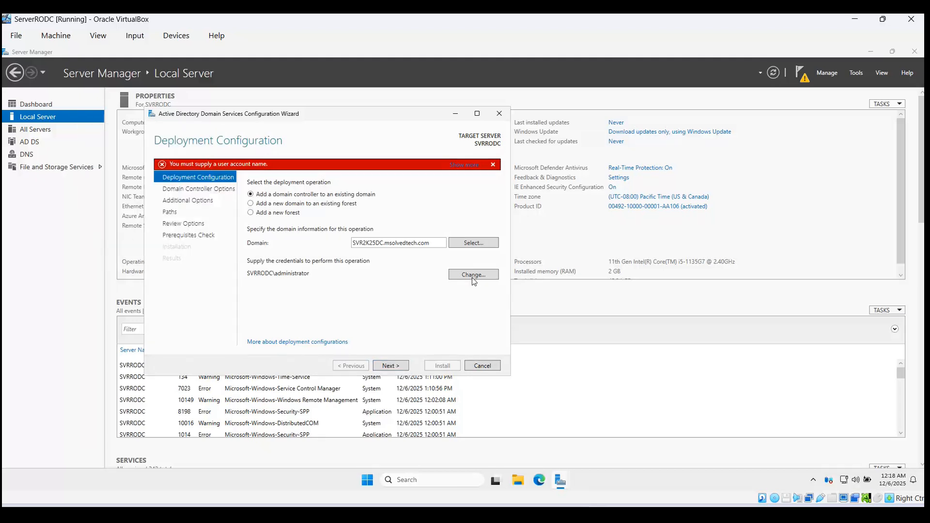
# Step: Change credentials to the SVR2K25DC.msolvedtech.com domain administrator account, reselect msolvedtech.com, and continue
pyautogui.click(479, 275)
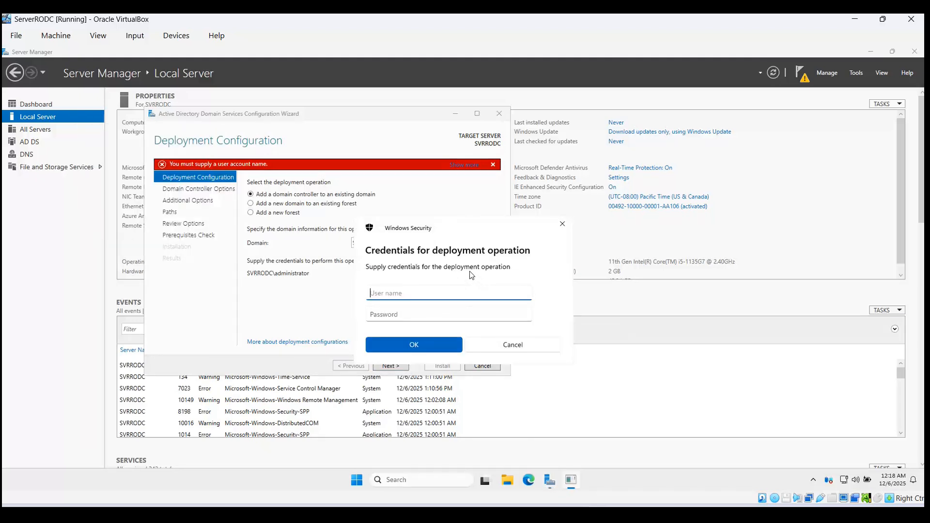
pyautogui.moveTo(457, 228); pyautogui.dragTo(487, 201)
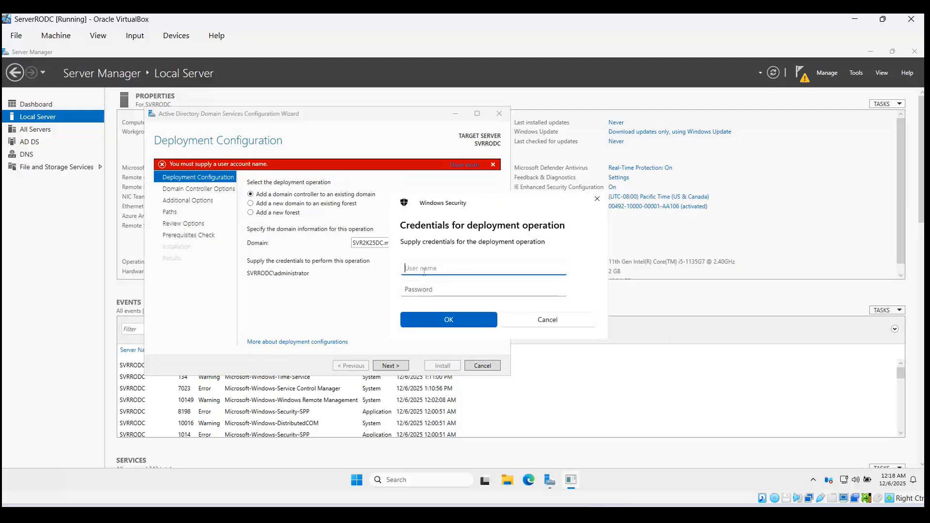
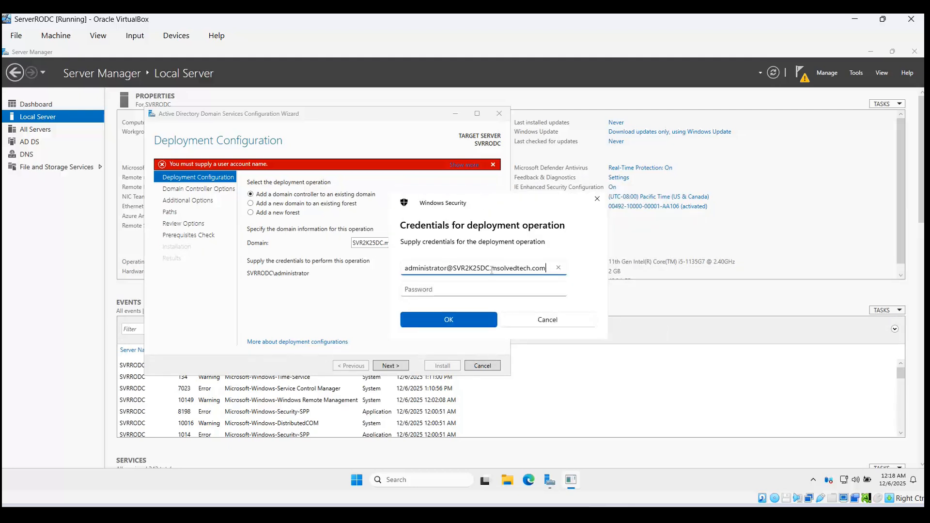
pyautogui.click(449, 289)
pyautogui.write('********')
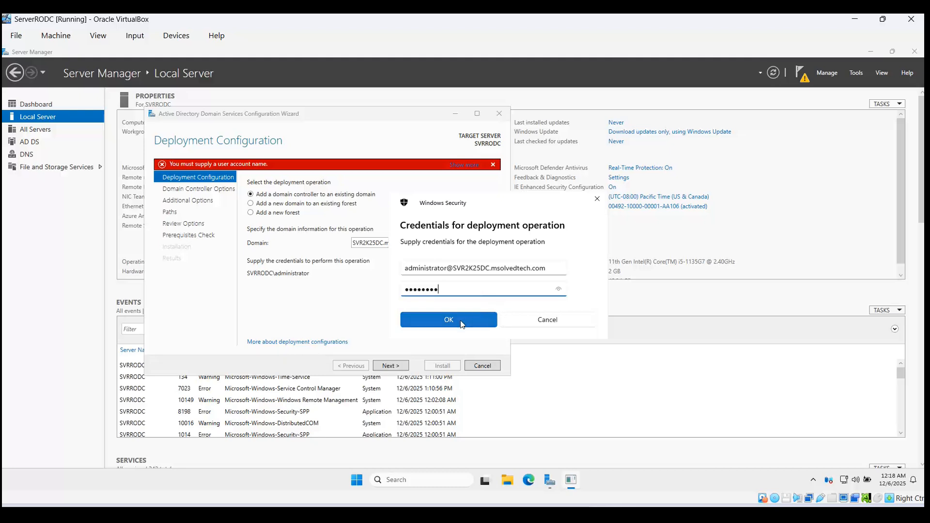
pyautogui.click(456, 319)
pyautogui.click(472, 243)
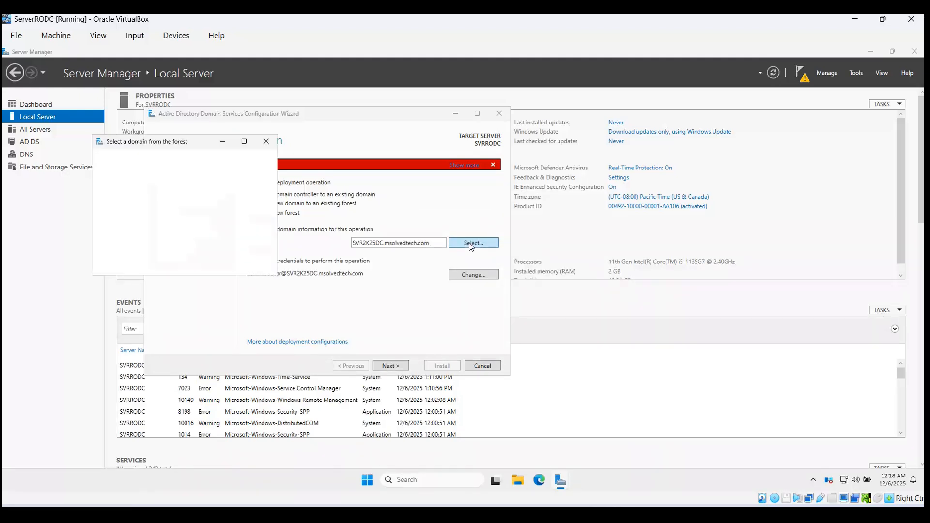
pyautogui.click(143, 180)
pyautogui.click(200, 262)
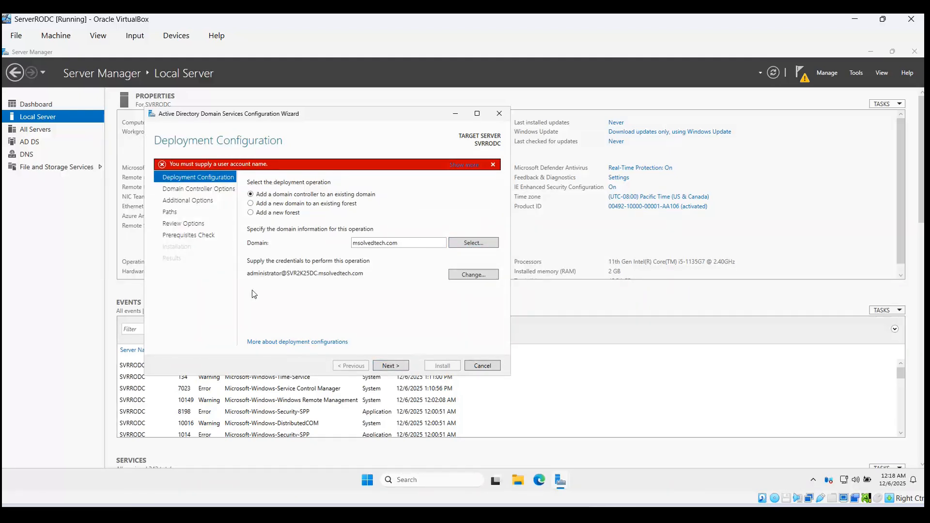
pyautogui.click(388, 366)
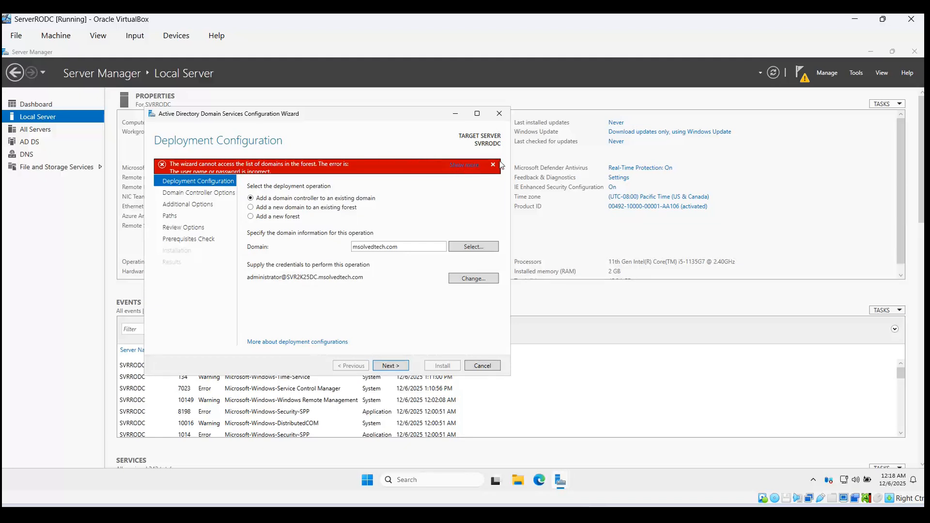
# Step: After the incorrect-credentials error, cancel the wizard and restart Promote this server to a domain controller
pyautogui.click(494, 165)
pyautogui.click(499, 113)
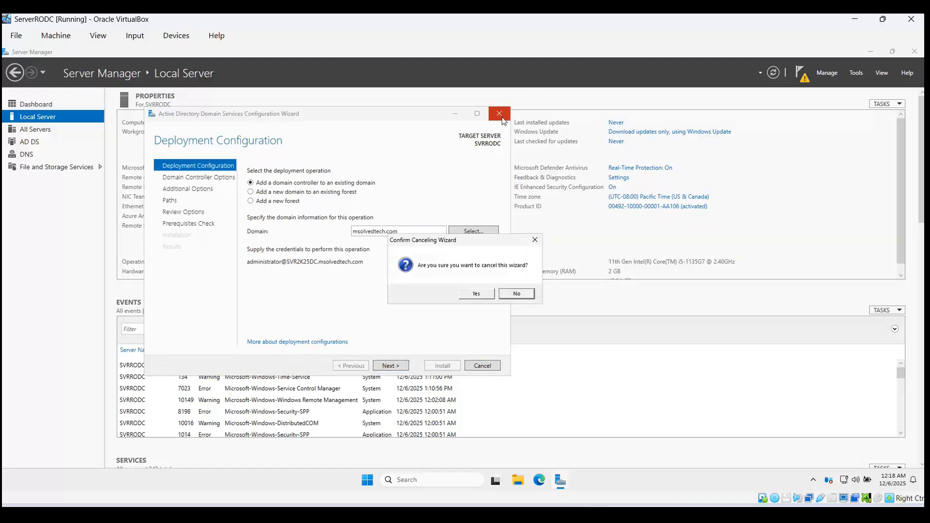
pyautogui.click(487, 293)
pyautogui.click(802, 74)
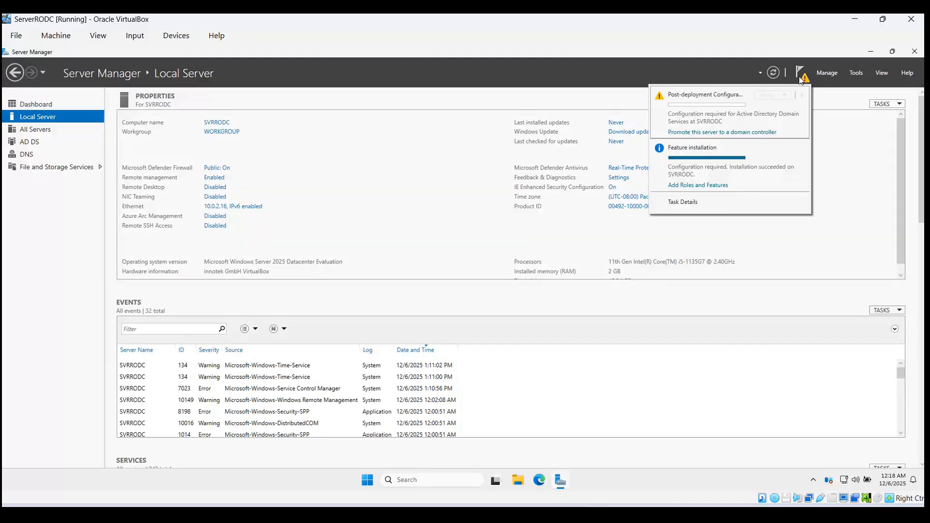
pyautogui.click(695, 134)
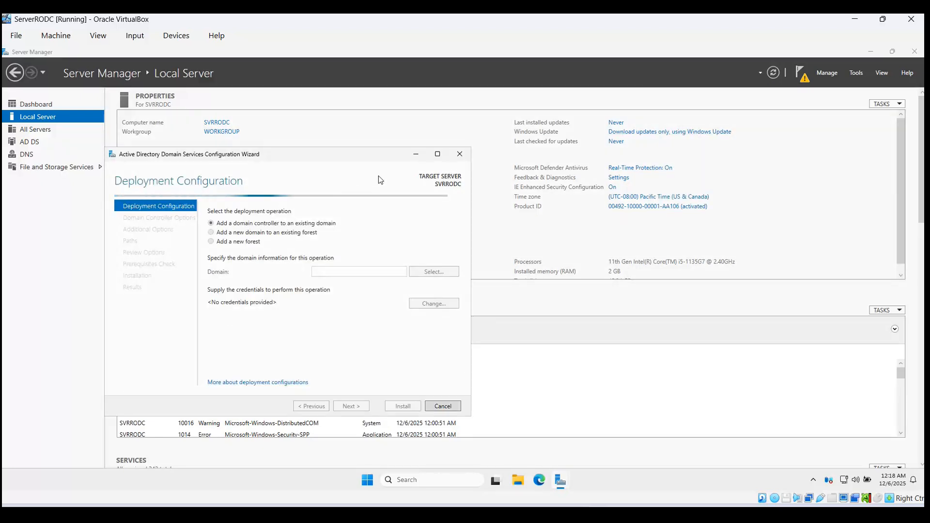
# Step: Paste SVR2K25DC.msolvedtech.com as the domain and supply the domain administrator's user name and password
pyautogui.click(330, 31)
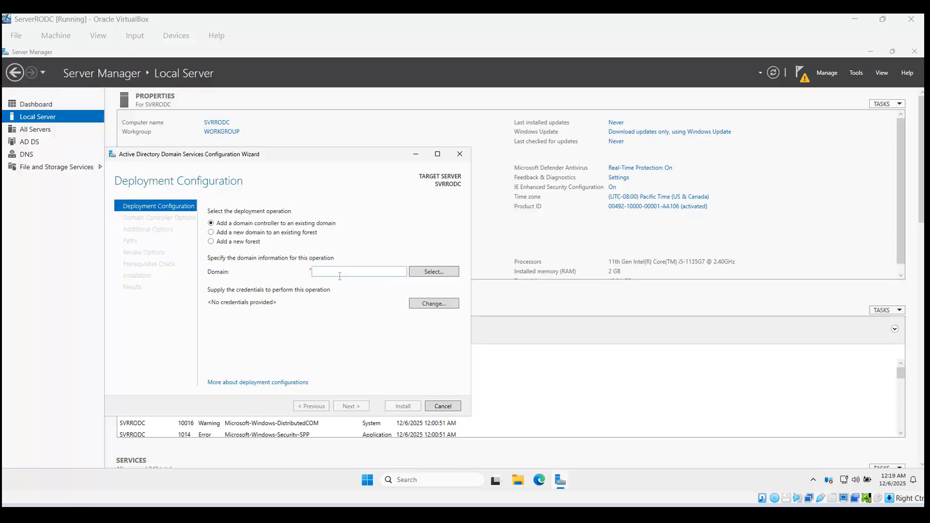
pyautogui.click(340, 272)
pyautogui.write('SVR2K25DC.msolvedtech.com')
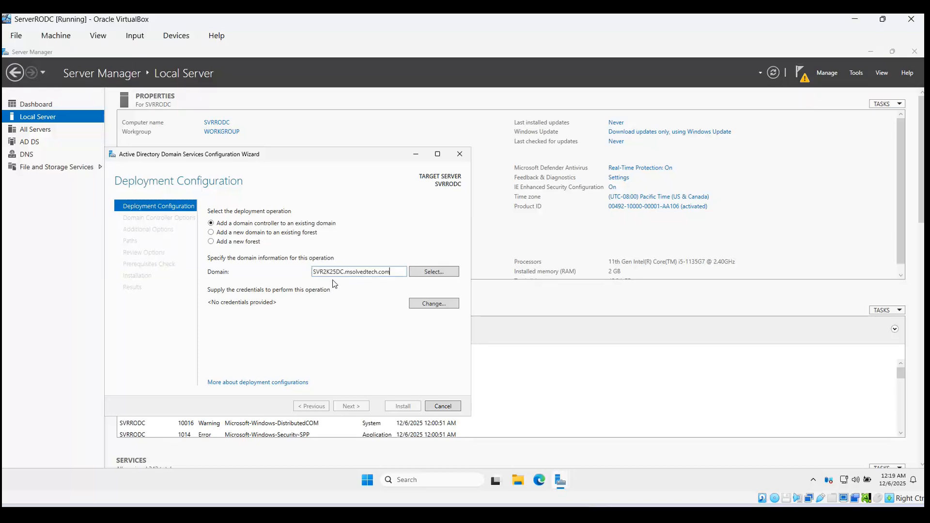
pyautogui.click(420, 272)
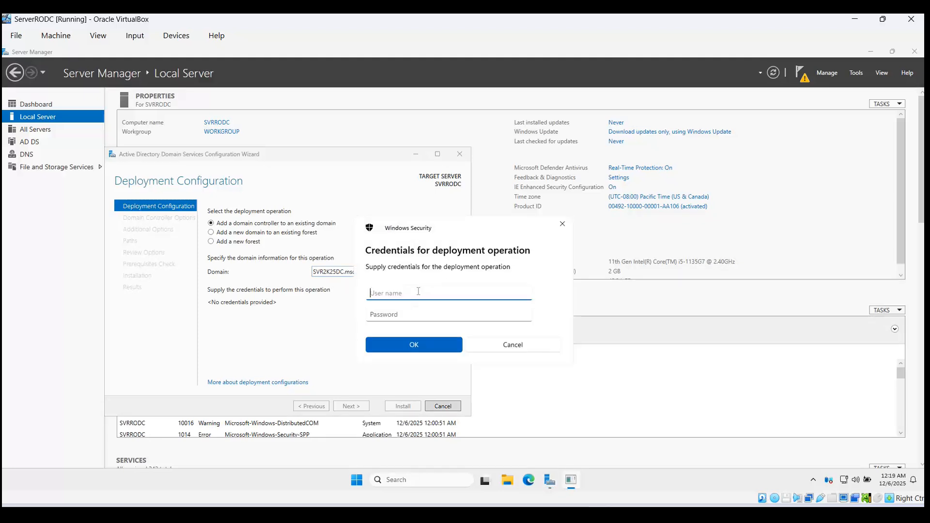
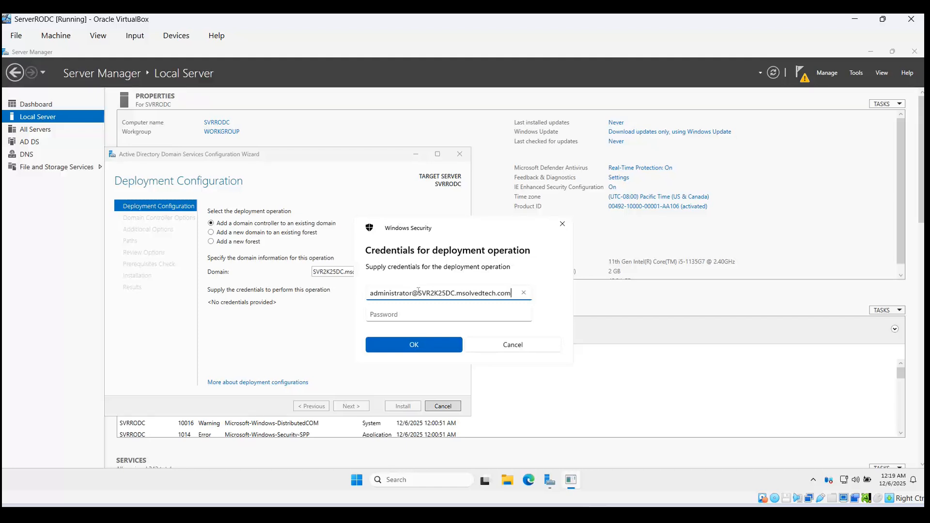
pyautogui.click(392, 316)
pyautogui.write('P')
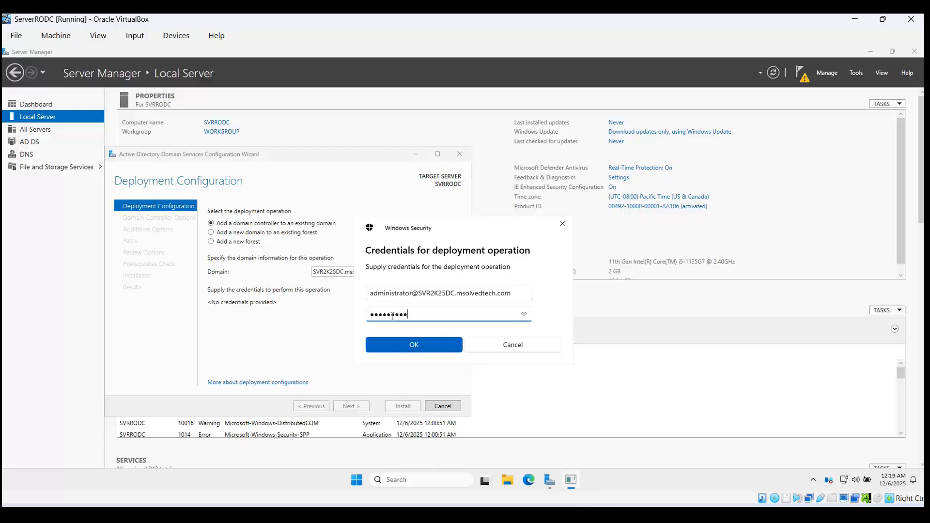
pyautogui.click(436, 350)
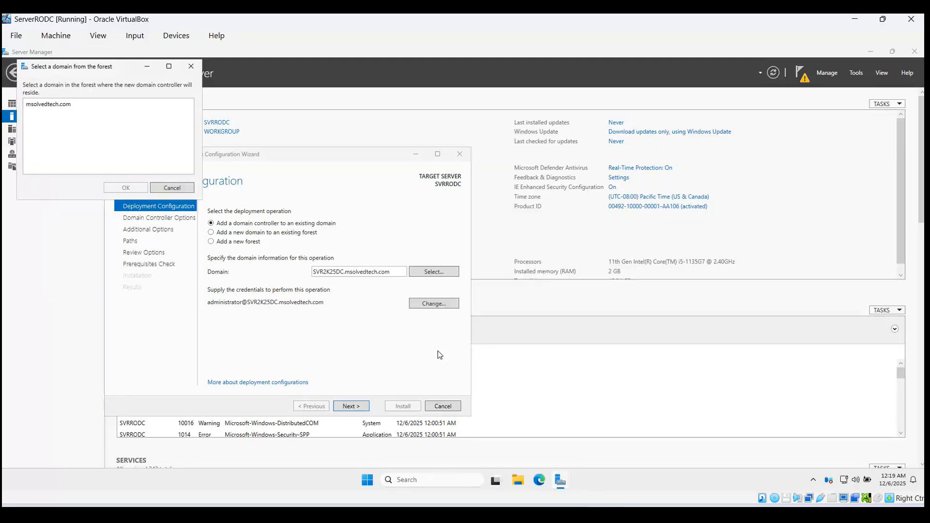
# Step: Choose msolvedtech.com as the target domain, continue, and provide corrected administrator credentials
pyautogui.click(52, 105)
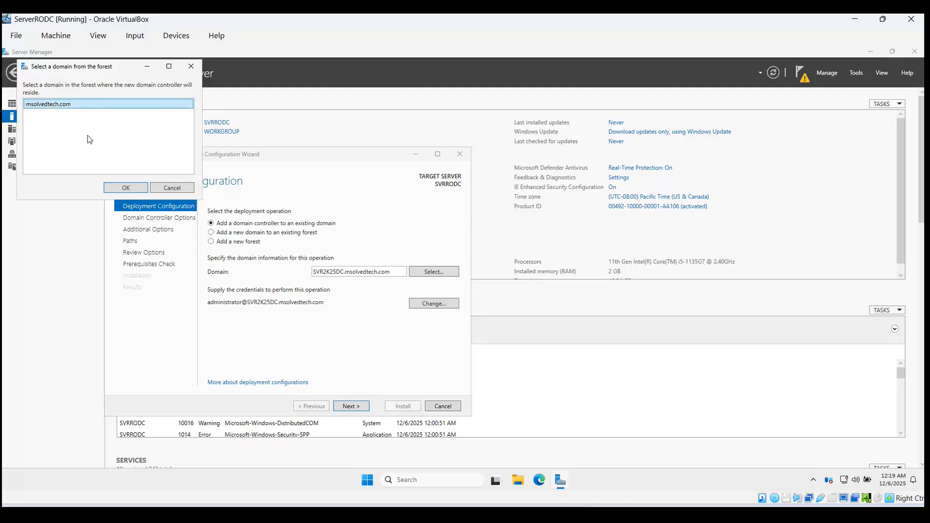
pyautogui.click(125, 188)
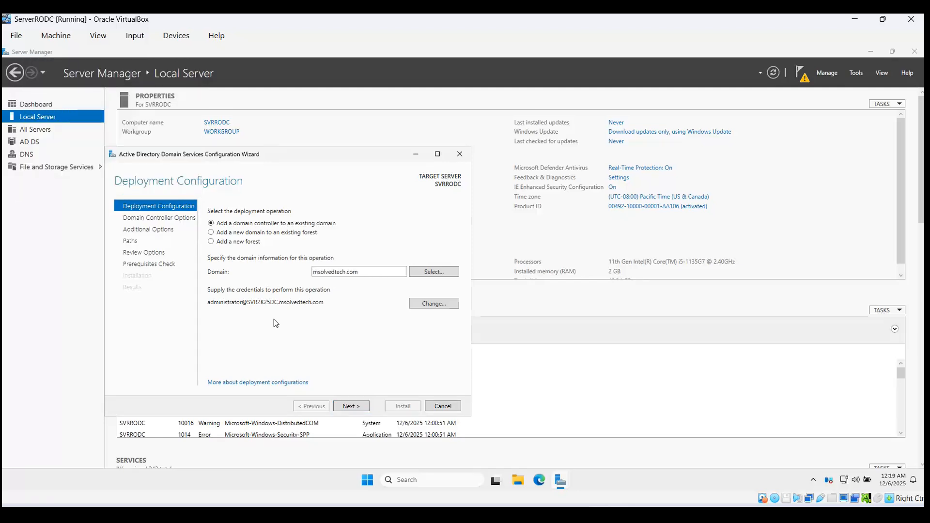
pyautogui.click(351, 406)
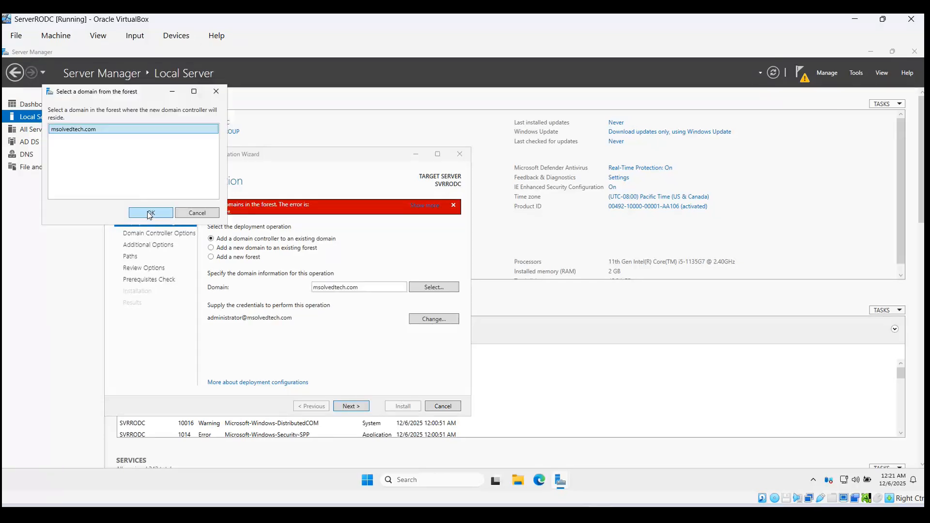
pyautogui.click(148, 211)
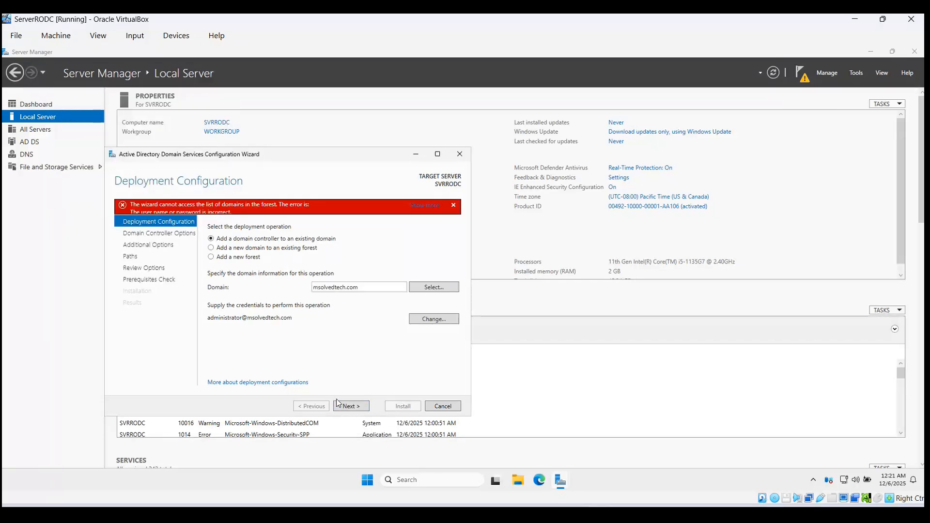
# Step: Tick Read only domain controller (RODC), enter and confirm the DSRM password, then continue
pyautogui.click(354, 408)
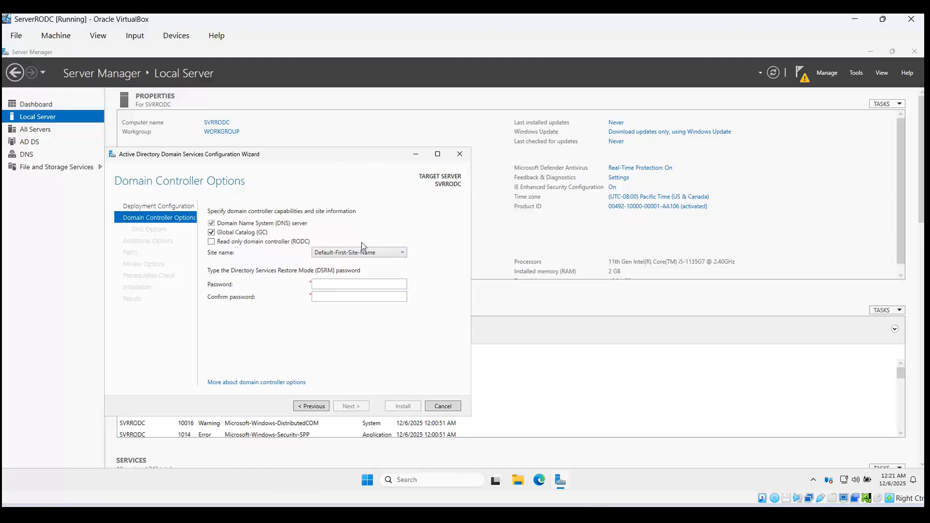
pyautogui.click(211, 242)
pyautogui.click(332, 282)
pyautogui.press('Tab')
pyautogui.write('P@ssw0r')
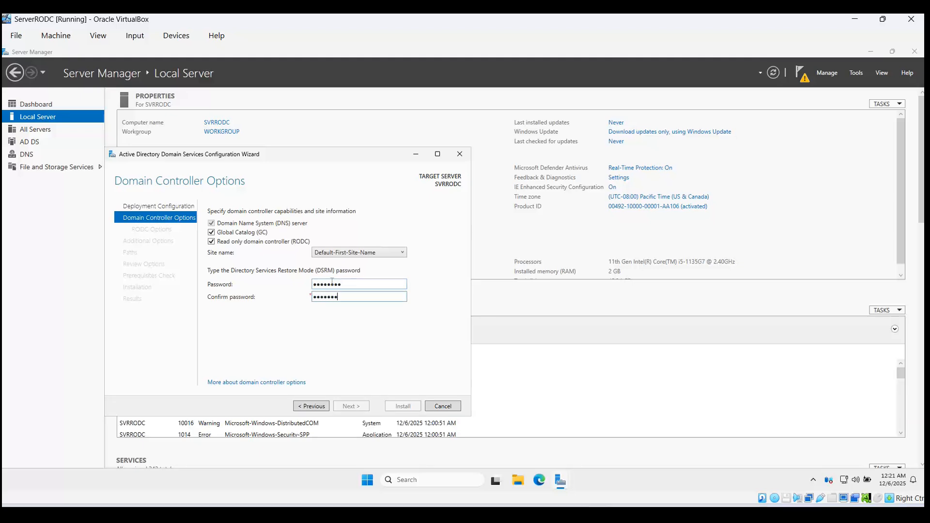
pyautogui.write('d')
pyautogui.click(359, 407)
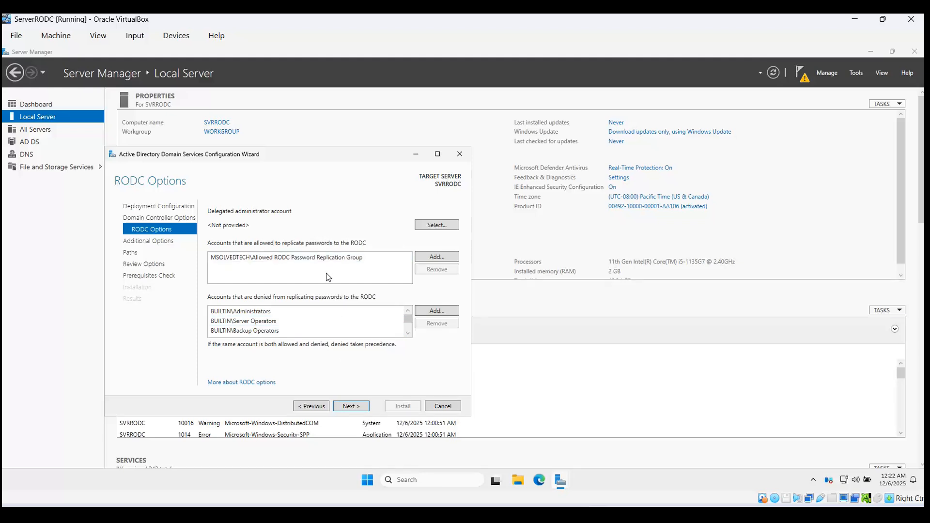
# Step: Accept RODC options, keep 'Any domain controller' as replication source and default paths, reaching prerequisites check
pyautogui.click(352, 407)
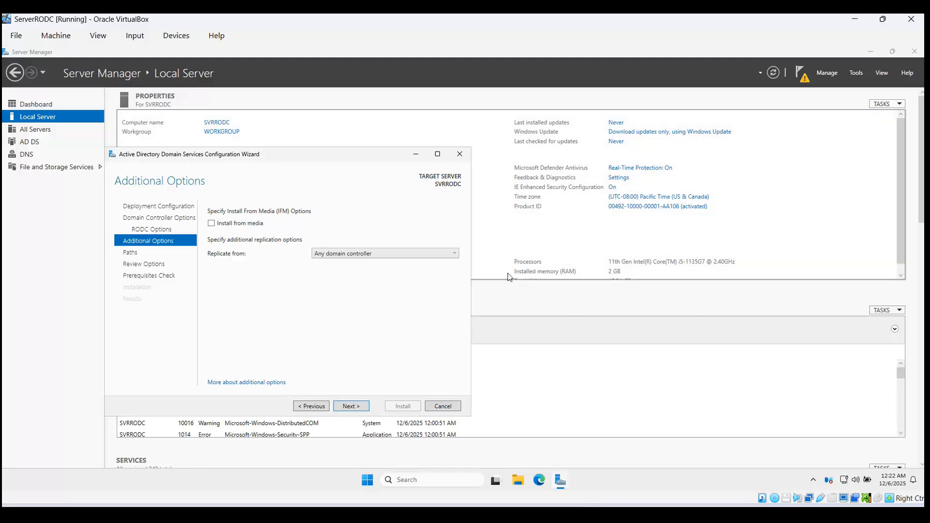
pyautogui.click(364, 253)
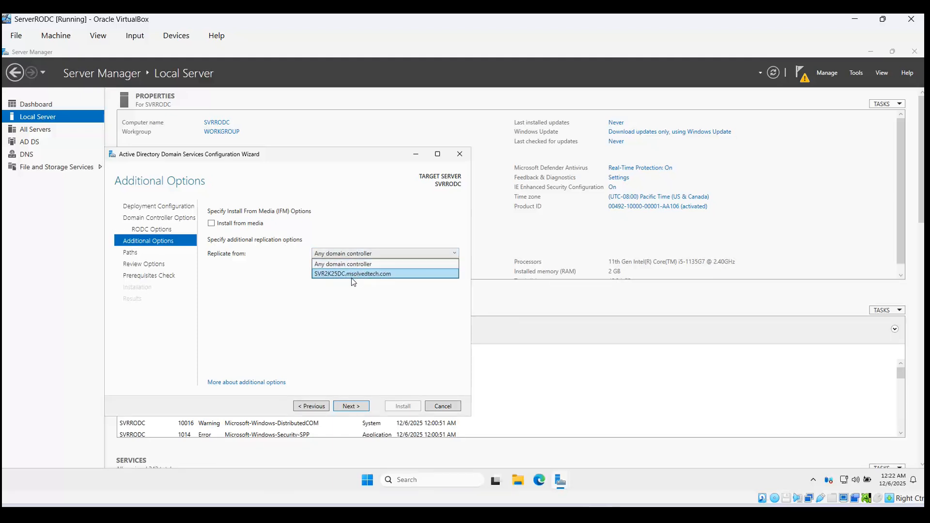
pyautogui.click(369, 255)
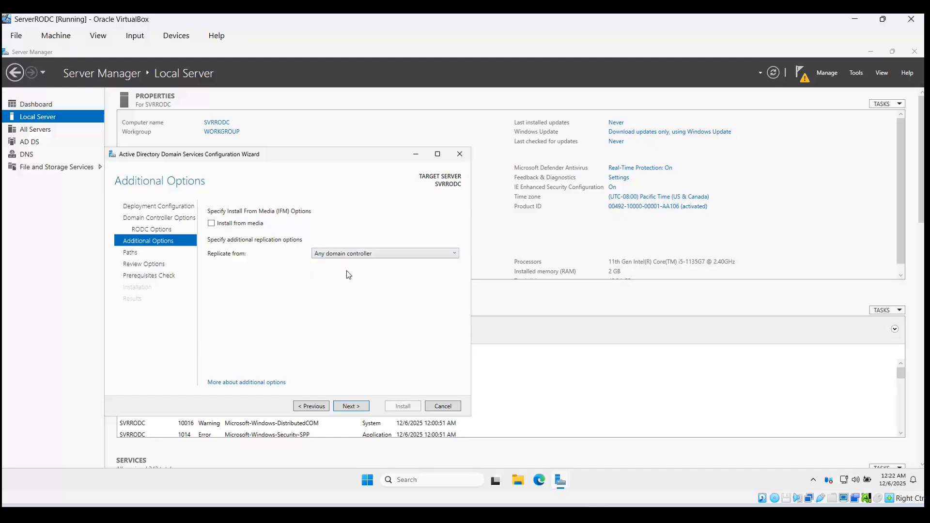
pyautogui.click(357, 409)
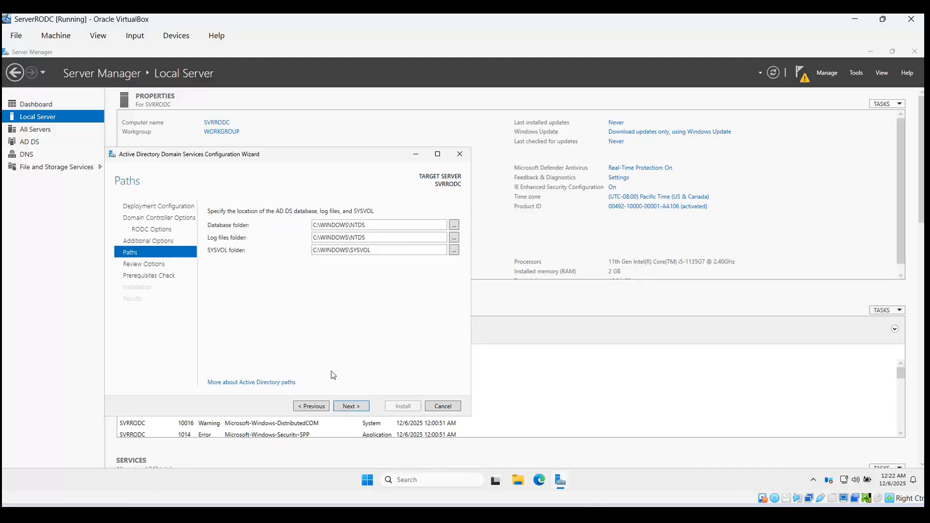
pyautogui.click(350, 405)
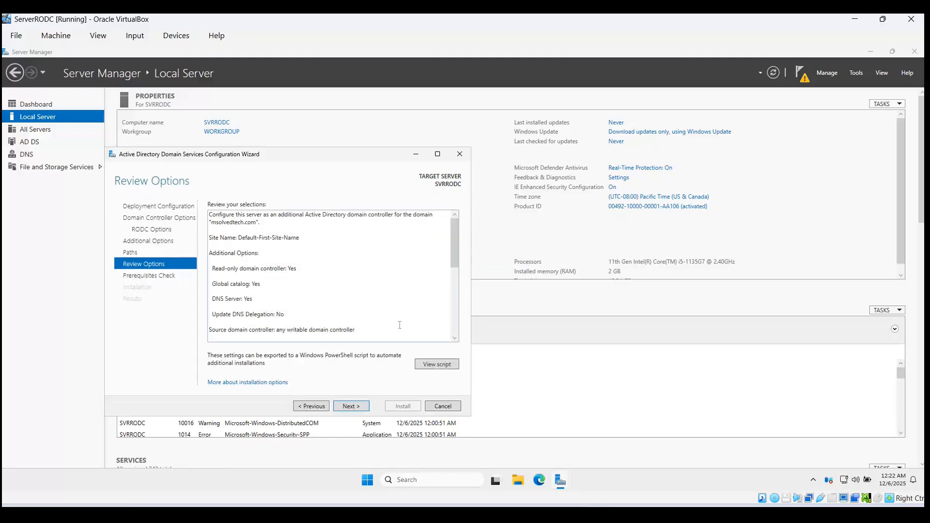
pyautogui.click(352, 405)
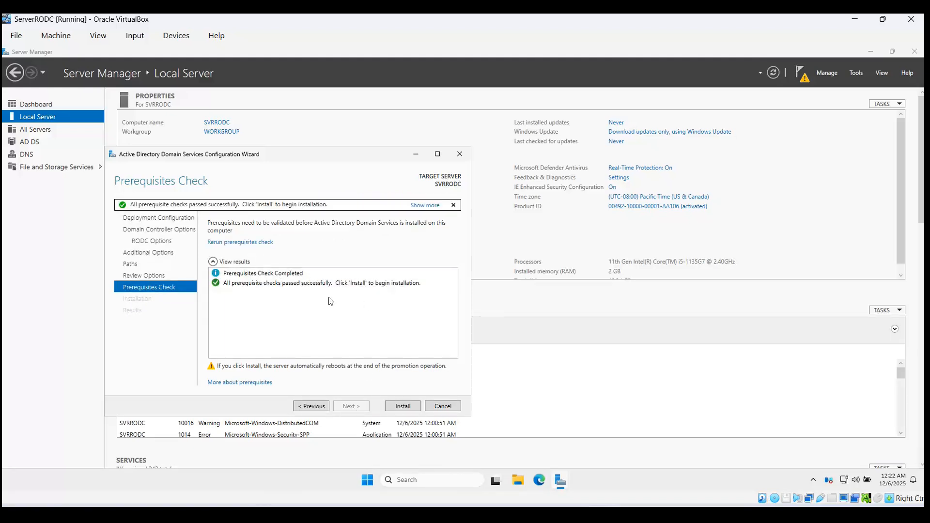
# Step: Install AD DS to promote SVRRODC, dismiss the sign-out notice, and close the Results page
pyautogui.click(404, 406)
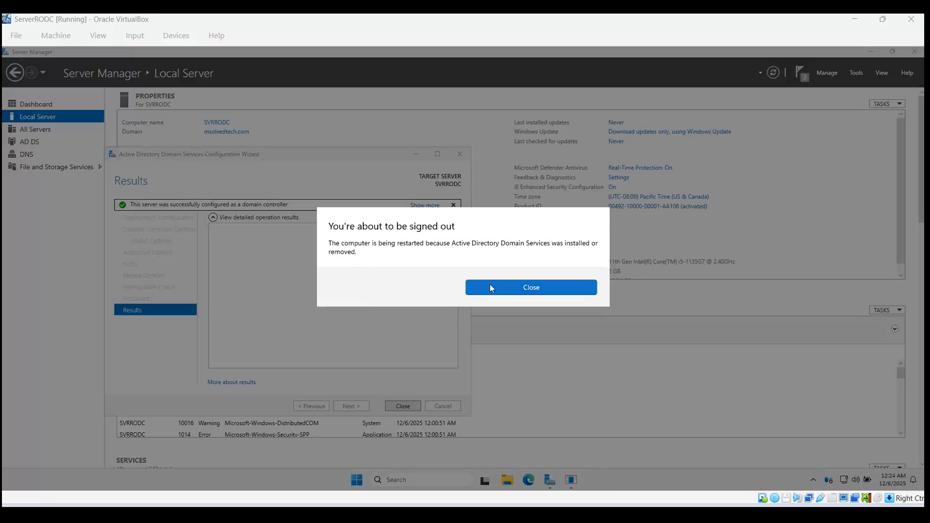
pyautogui.click(543, 290)
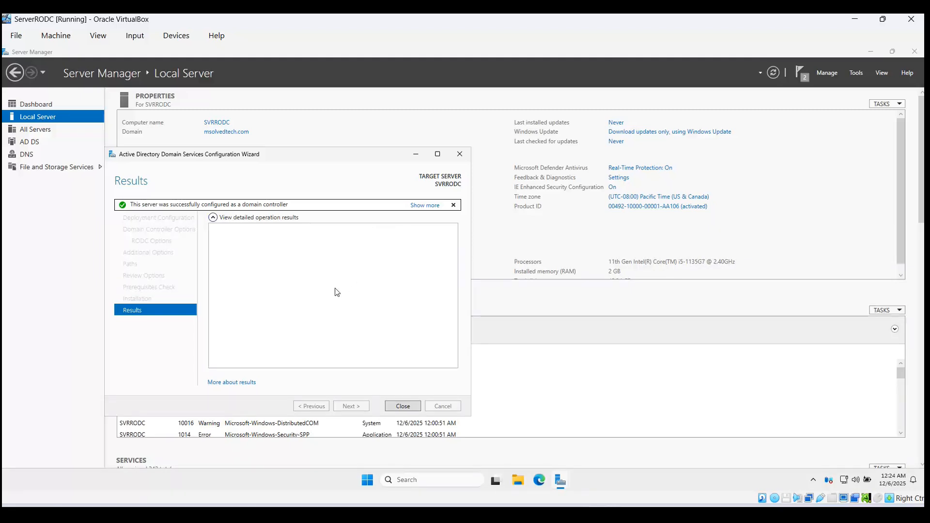
pyautogui.click(403, 407)
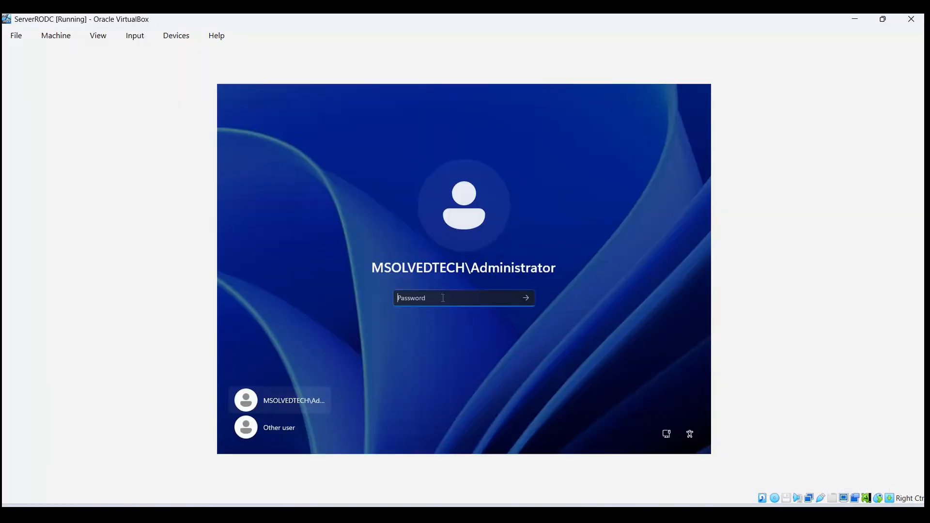
# Step: Sign in as the domain administrator, retrying after an incorrect-password error, and launch Server Manager
pyautogui.write('•')
pyautogui.press('Return')
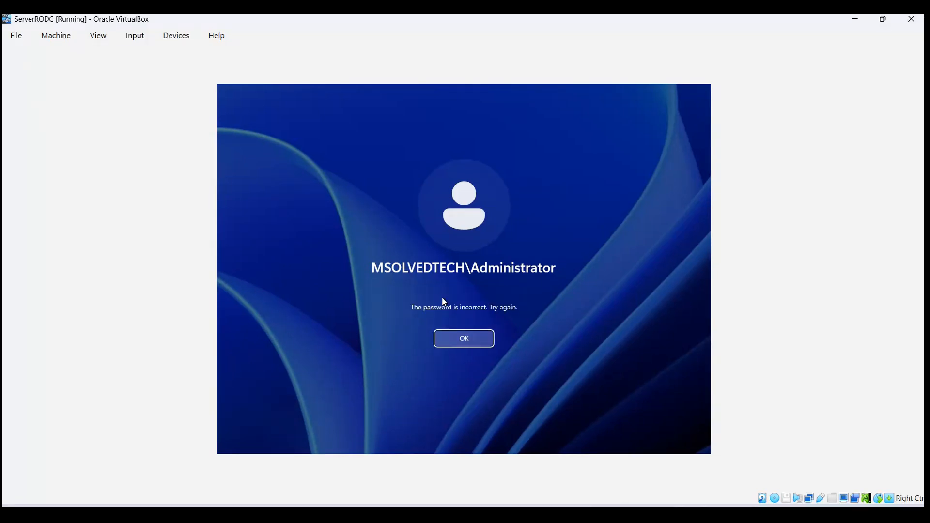
pyautogui.click(469, 341)
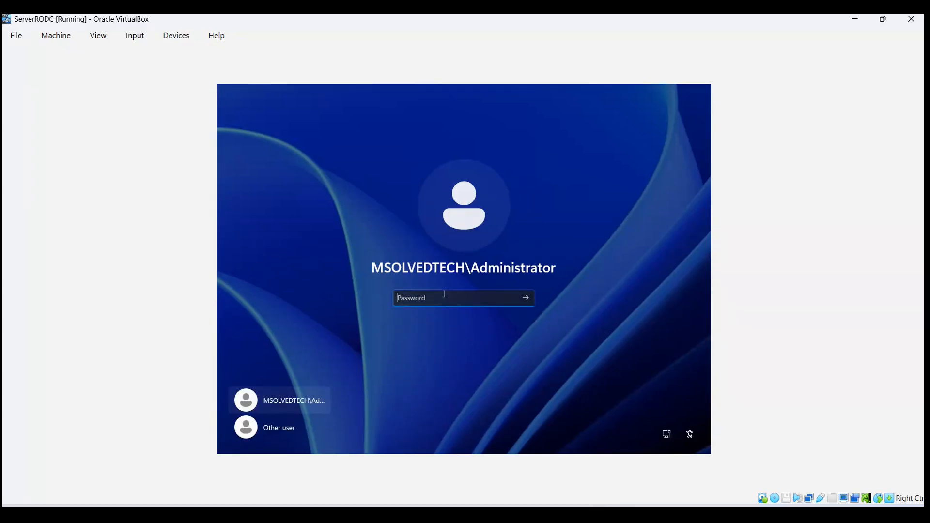
pyautogui.write('•')
pyautogui.press('Return')
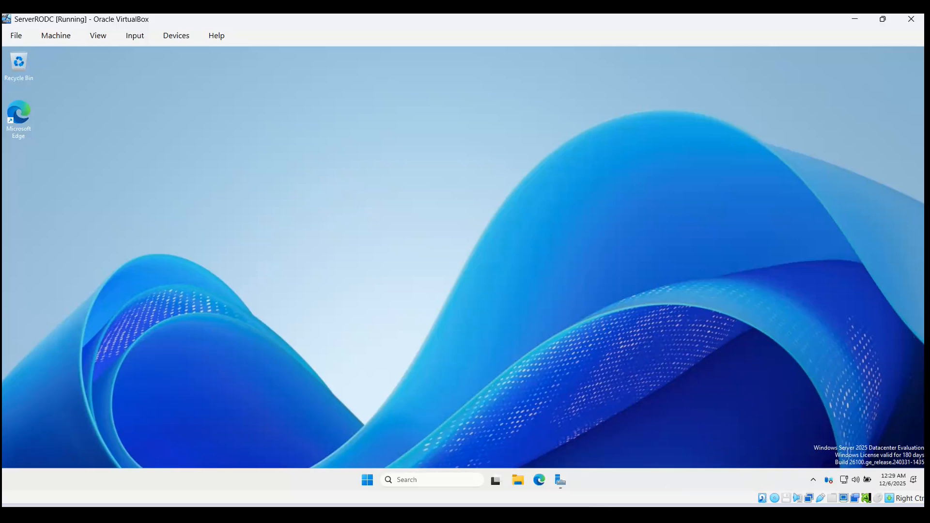
pyautogui.click(557, 481)
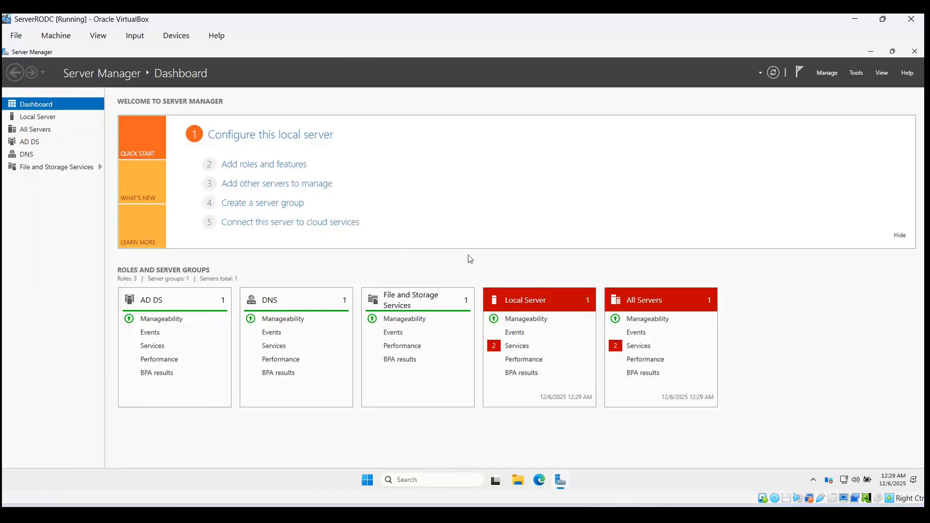
# Step: Show SVRRODC's Local Server properties in Server Manager
pyautogui.click(39, 117)
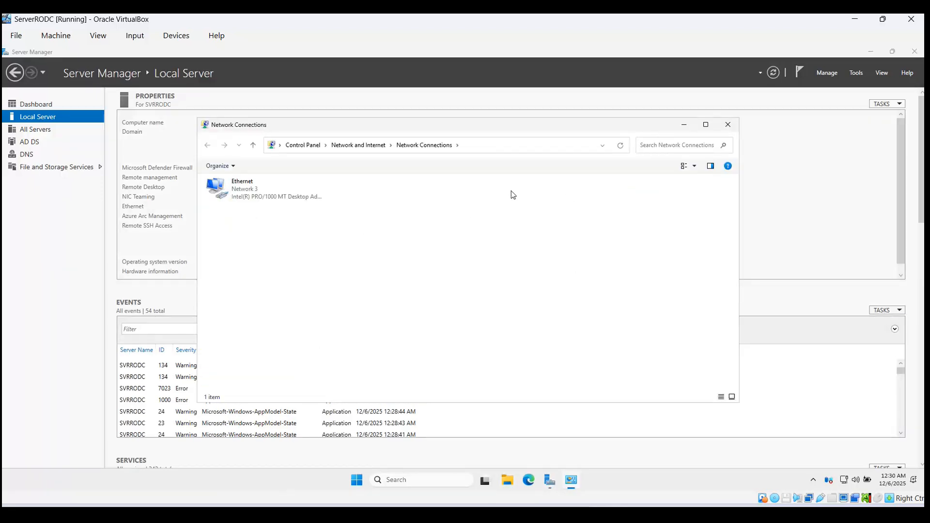
# Step: Inspect the Ethernet adapter's IPv4 settings and close them without changes
pyautogui.click(270, 198)
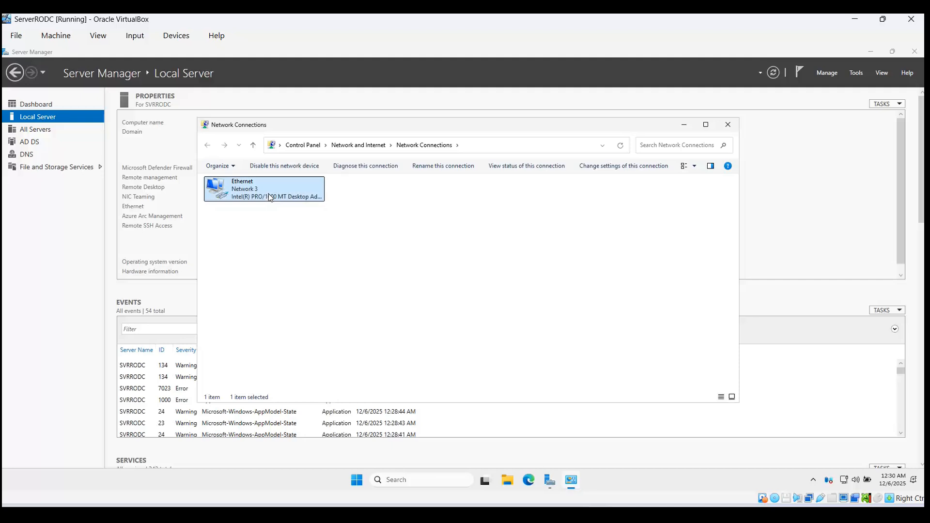
pyautogui.doubleClick(270, 197)
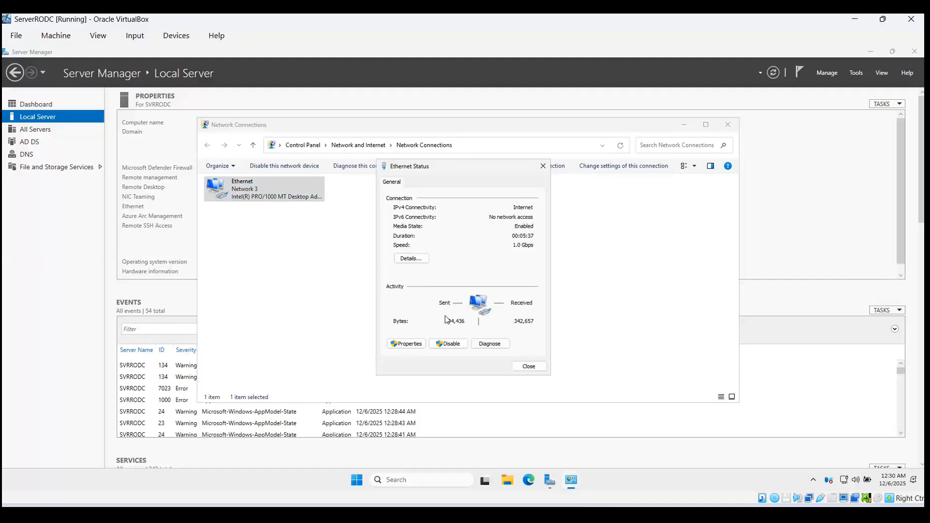
pyautogui.click(394, 343)
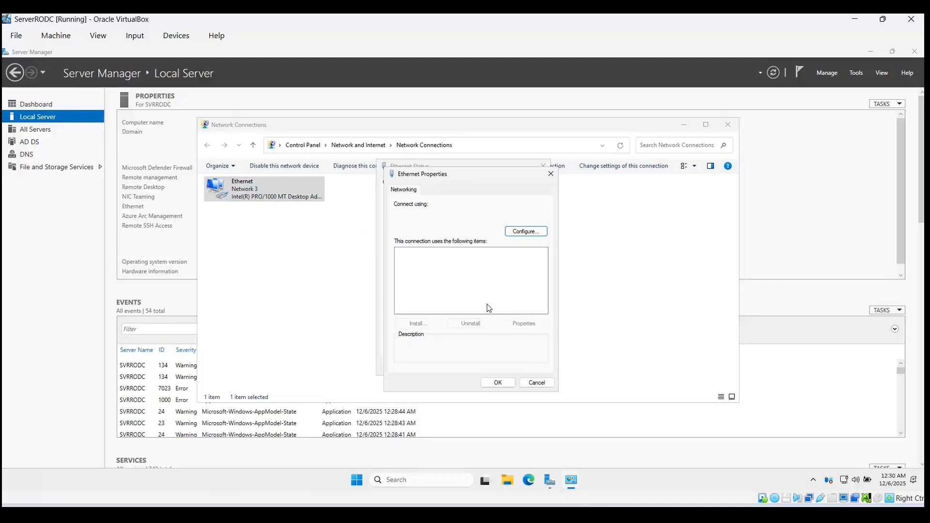
pyautogui.doubleClick(487, 277)
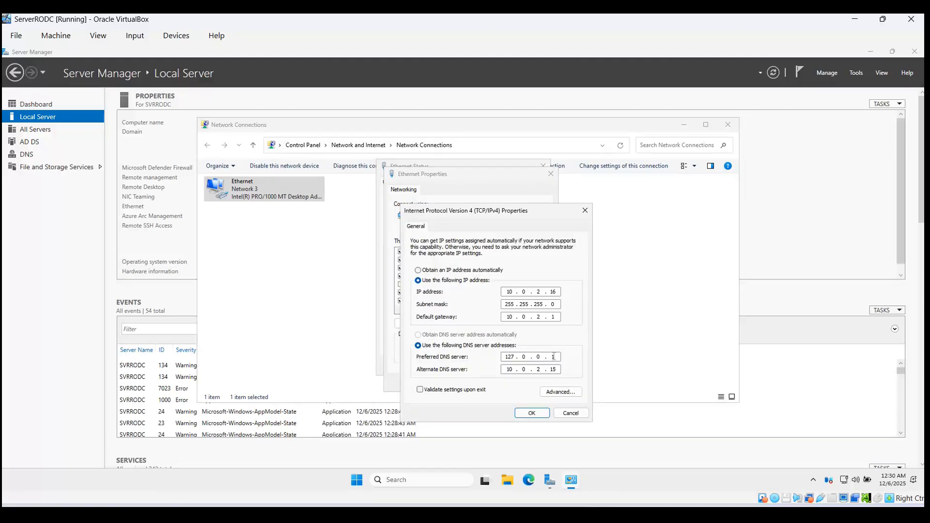
pyautogui.click(531, 413)
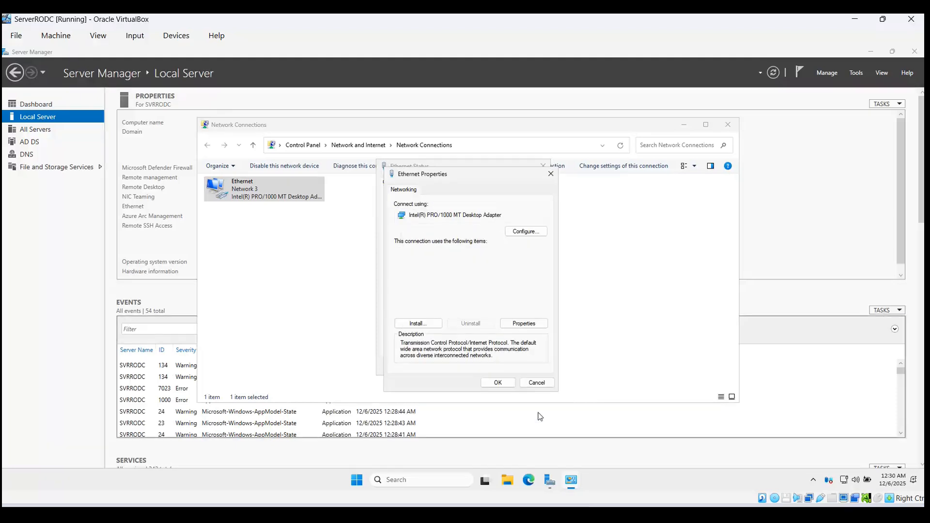
# Step: Close Ethernet Properties, Ethernet Status and the Network Connections window
pyautogui.click(504, 386)
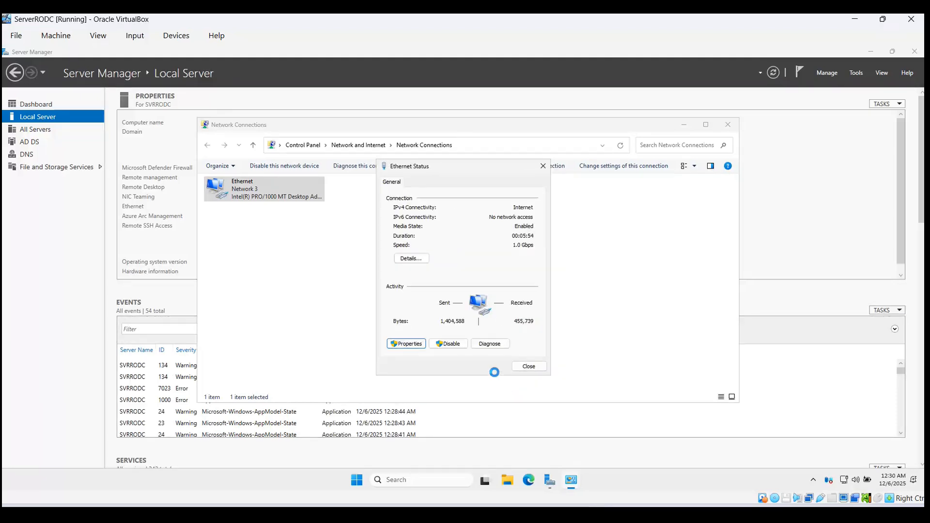
pyautogui.click(529, 370)
pyautogui.moveTo(527, 370); pyautogui.dragTo(722, 138)
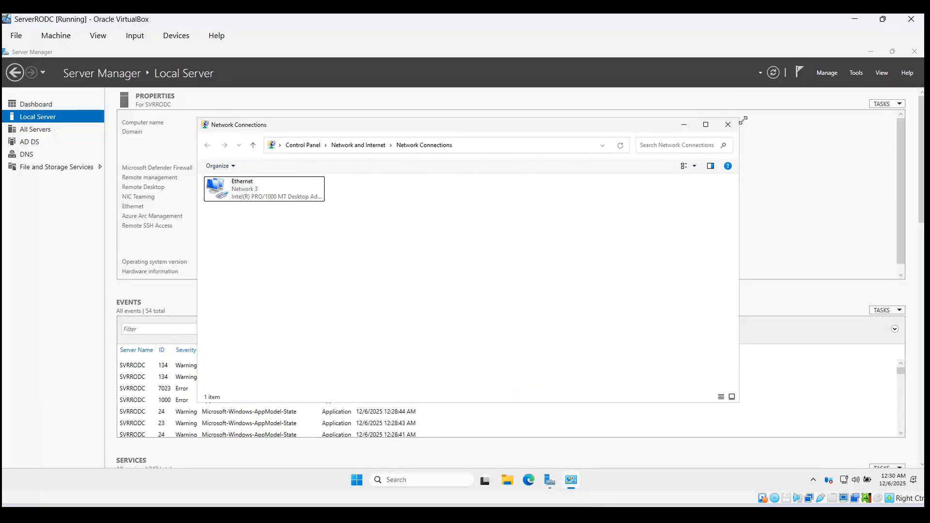
pyautogui.click(729, 125)
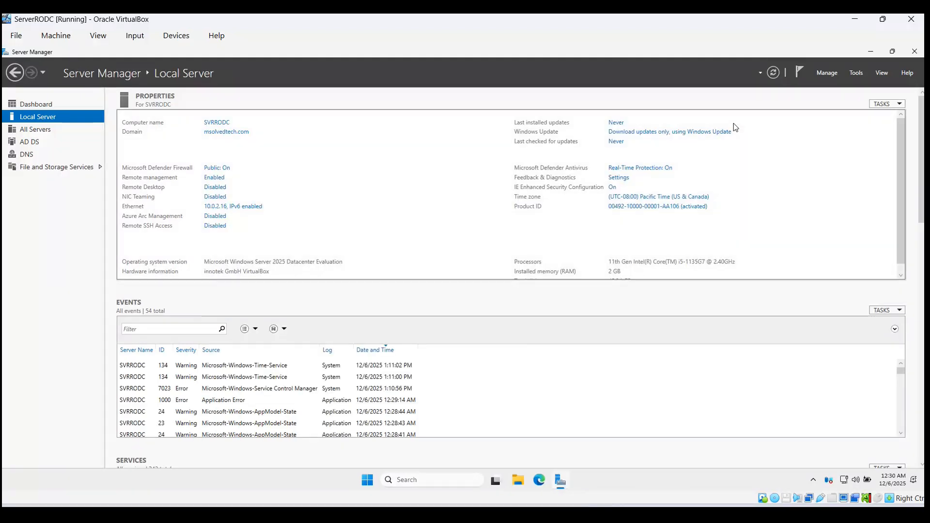
# Step: Launch Active Directory Users and Computers from Server Manager Tools and maximize the console
pyautogui.click(852, 73)
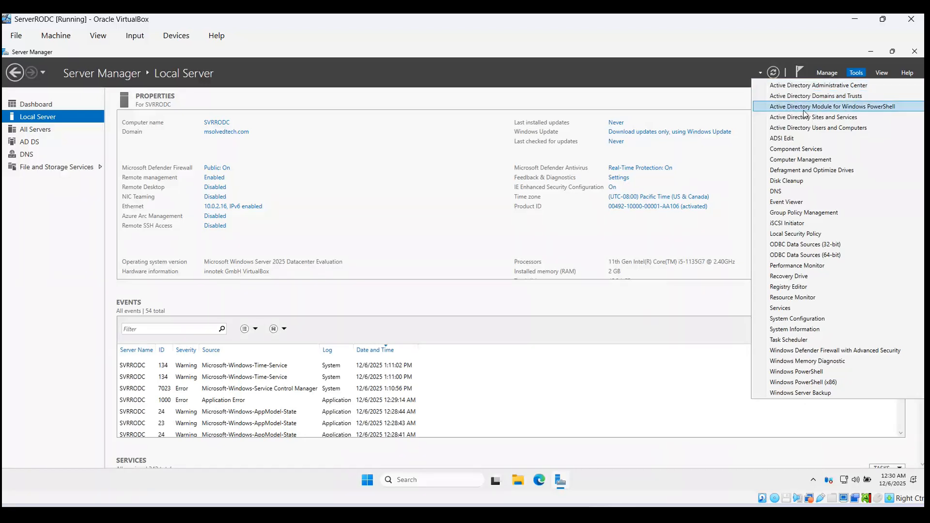
pyautogui.click(828, 130)
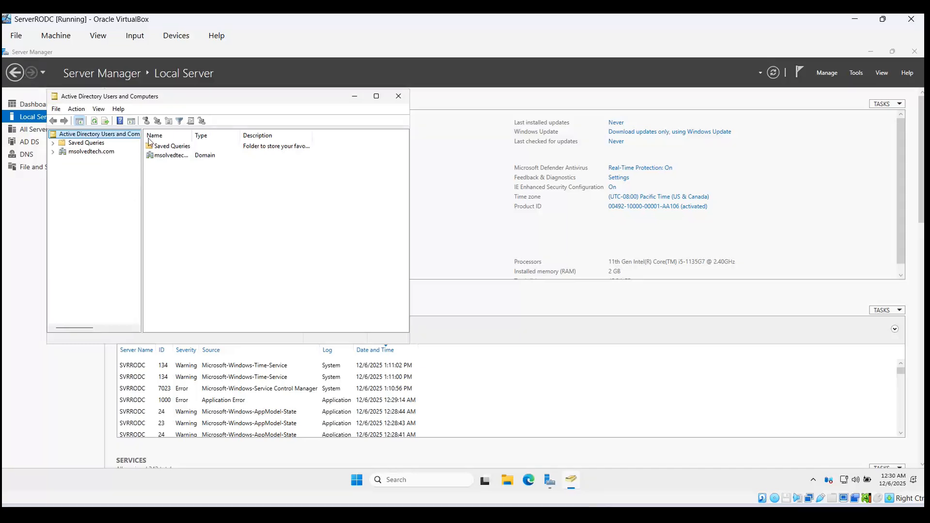
pyautogui.click(91, 151)
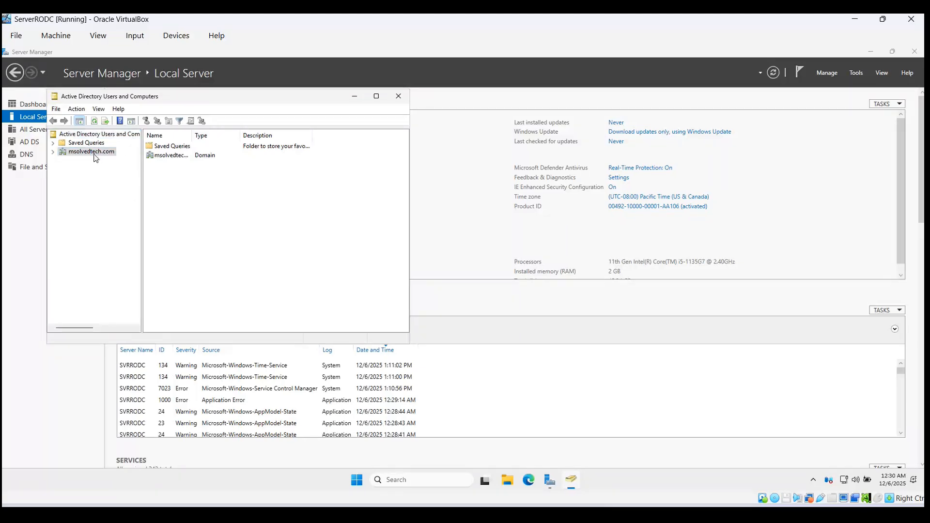
pyautogui.click(376, 96)
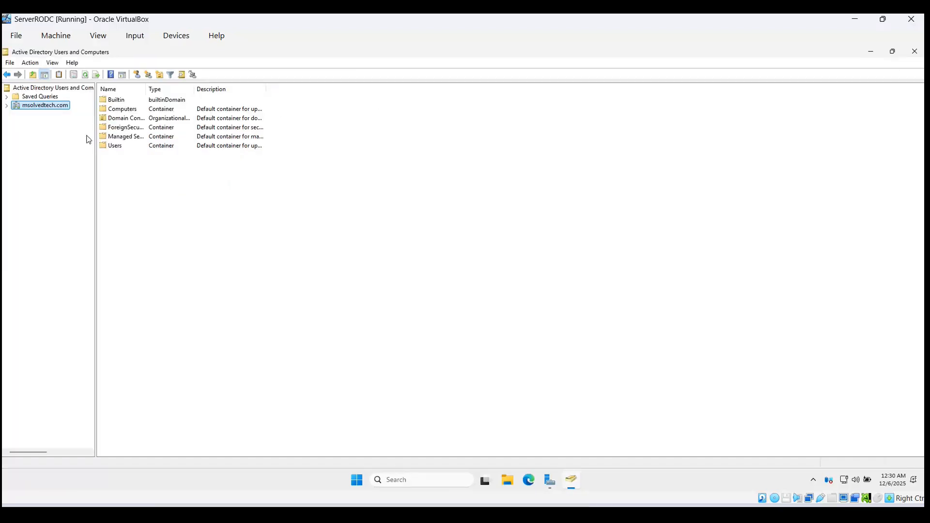
# Step: Expand msolvedtech.com and list Domain Controllers, comparing SVRRODC and SVR2K25DC
pyautogui.click(7, 105)
pyautogui.click(29, 124)
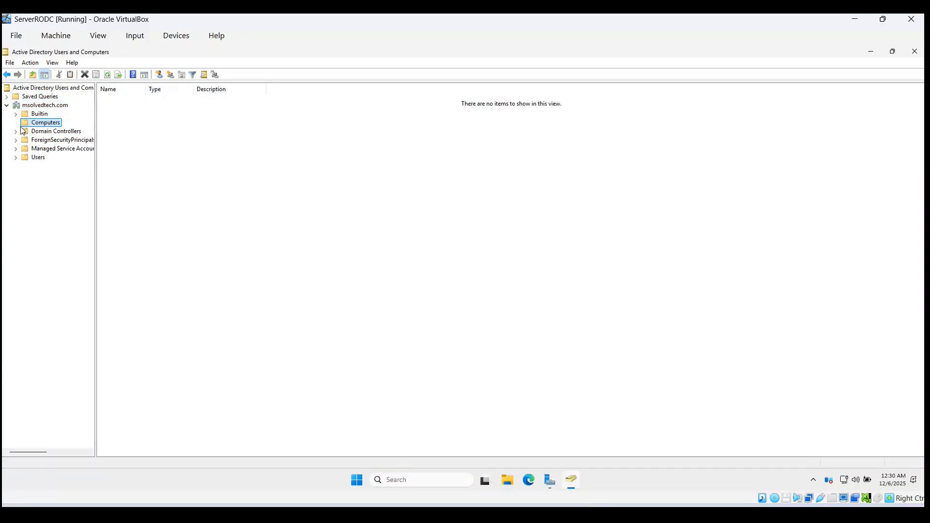
pyautogui.click(33, 133)
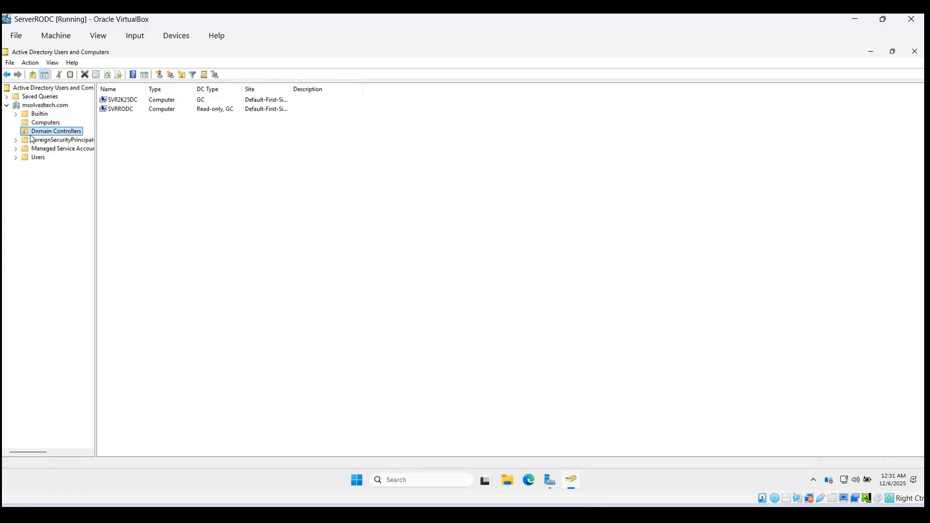
pyautogui.click(141, 110)
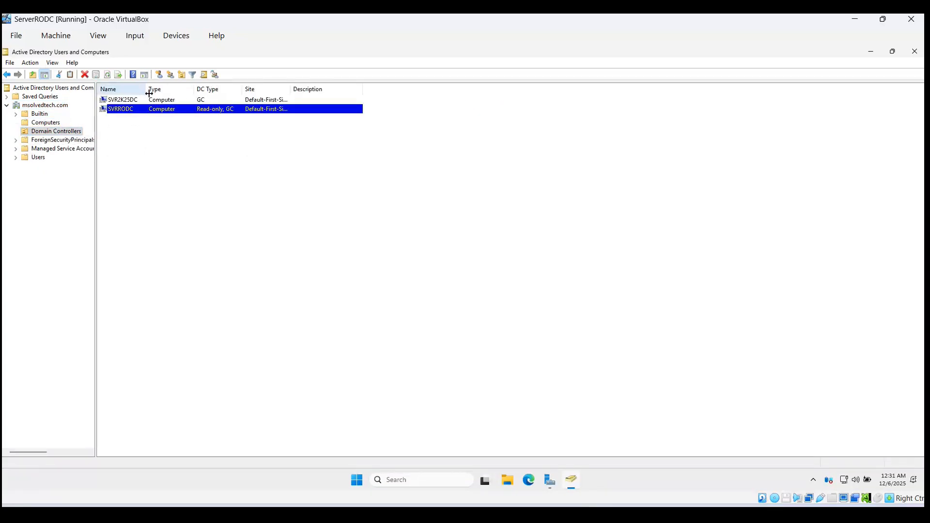
pyautogui.moveTo(149, 94); pyautogui.dragTo(183, 91)
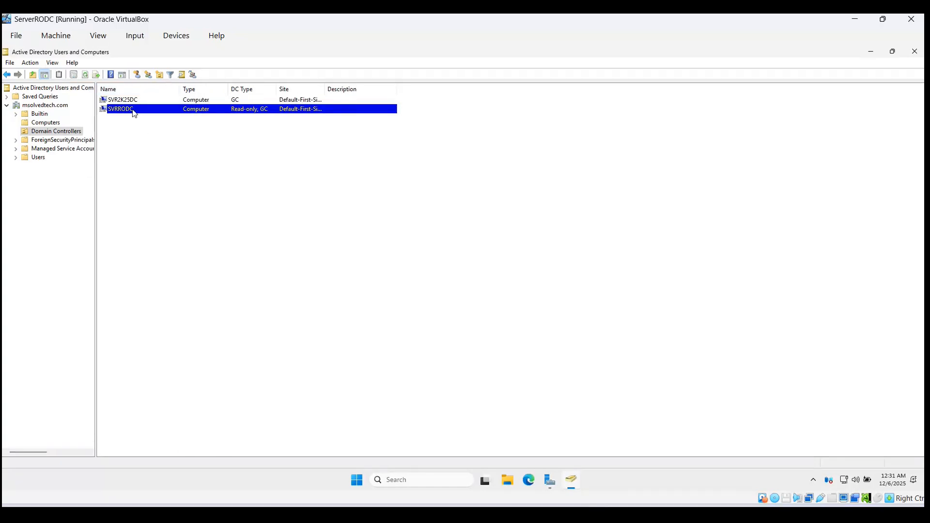
pyautogui.click(152, 100)
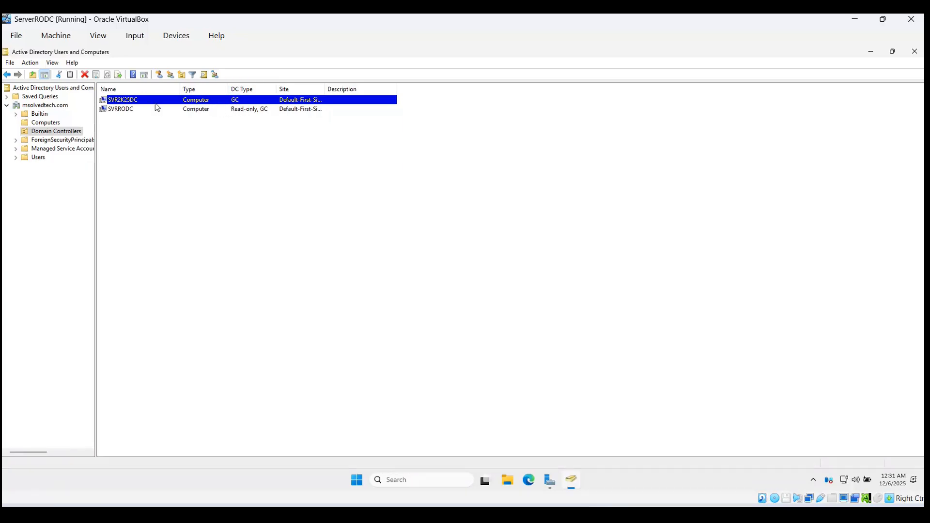
pyautogui.click(129, 115)
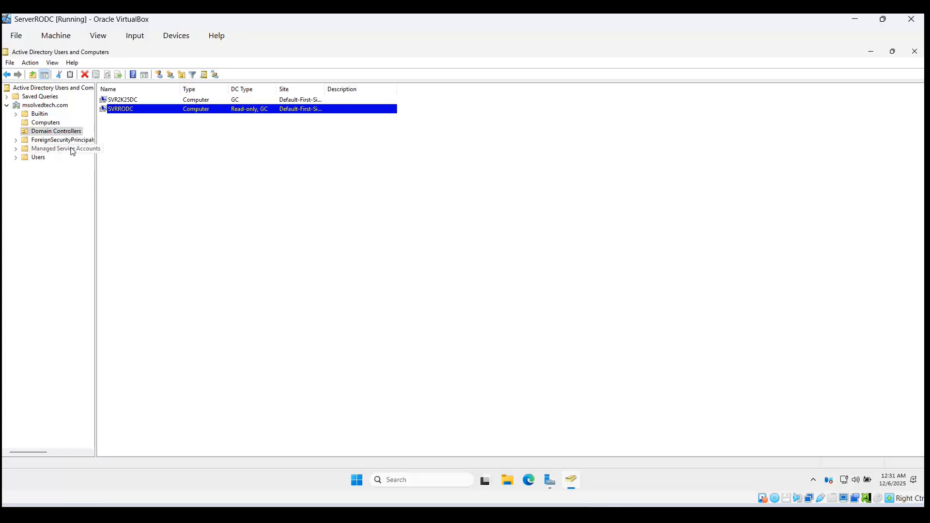
# Step: Glance at the Users container, then return to Domain Controllers and bring up SVRRODC's context menu
pyautogui.click(40, 158)
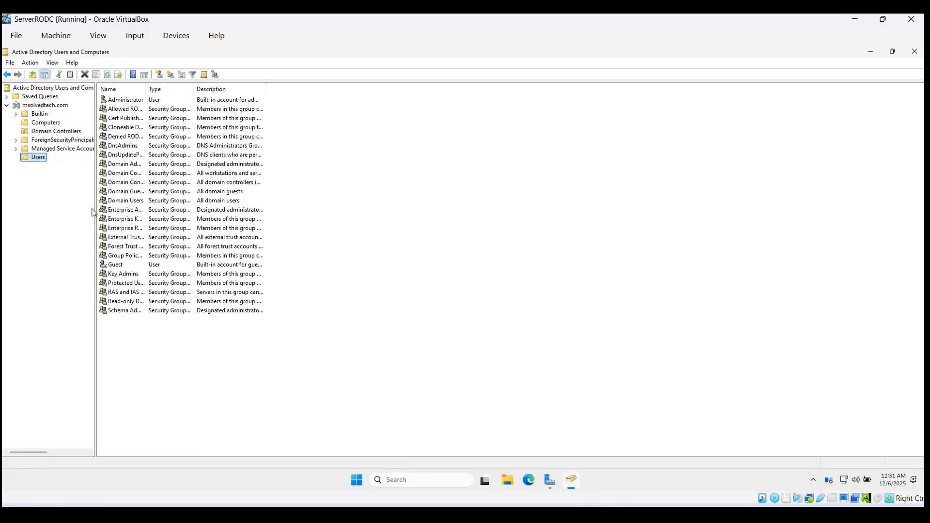
pyautogui.rightClick(143, 374)
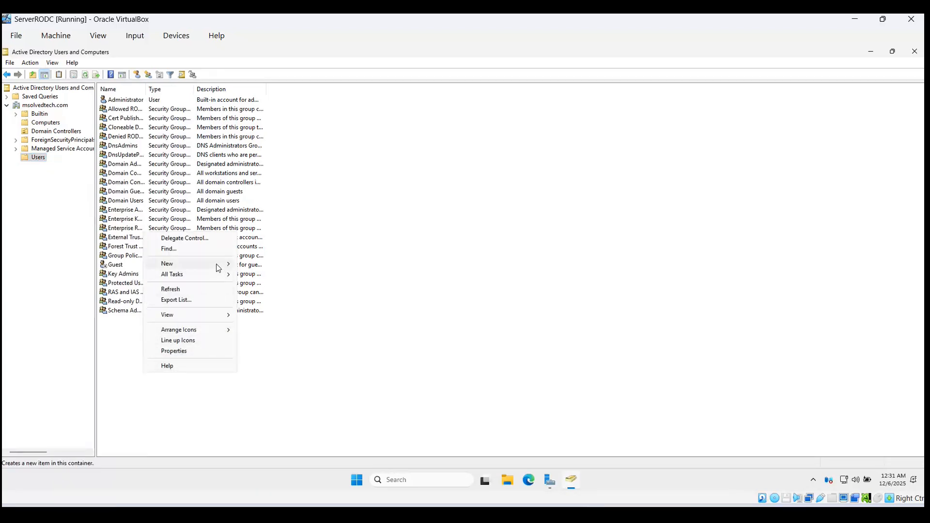
pyautogui.moveTo(218, 264)
pyautogui.click(196, 404)
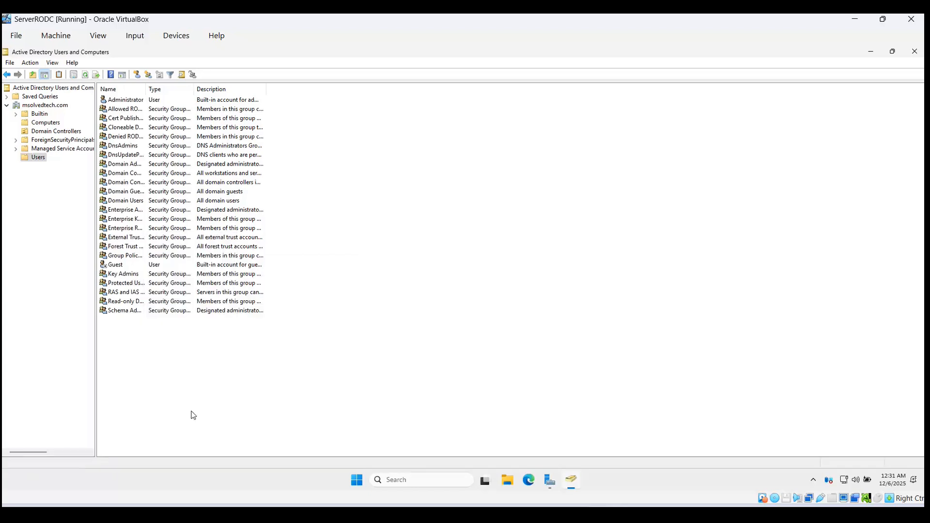
pyautogui.click(74, 131)
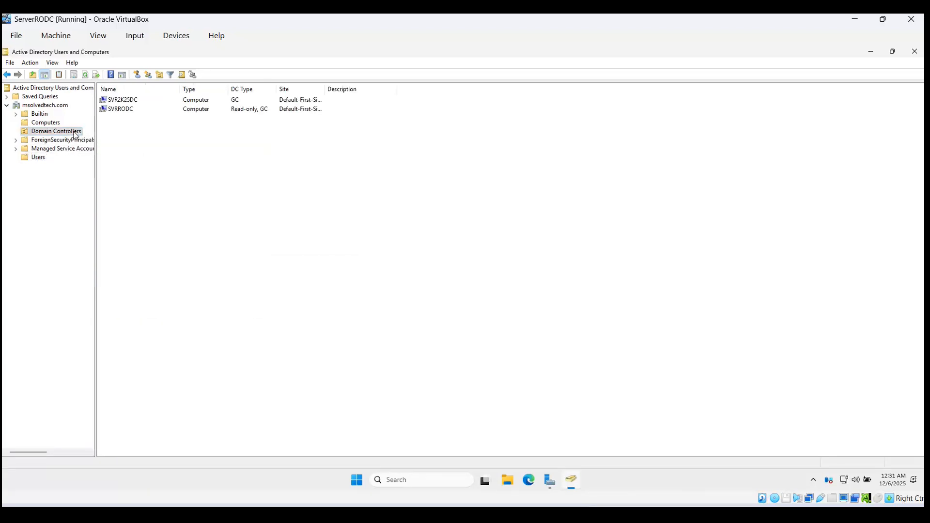
pyautogui.rightClick(121, 111)
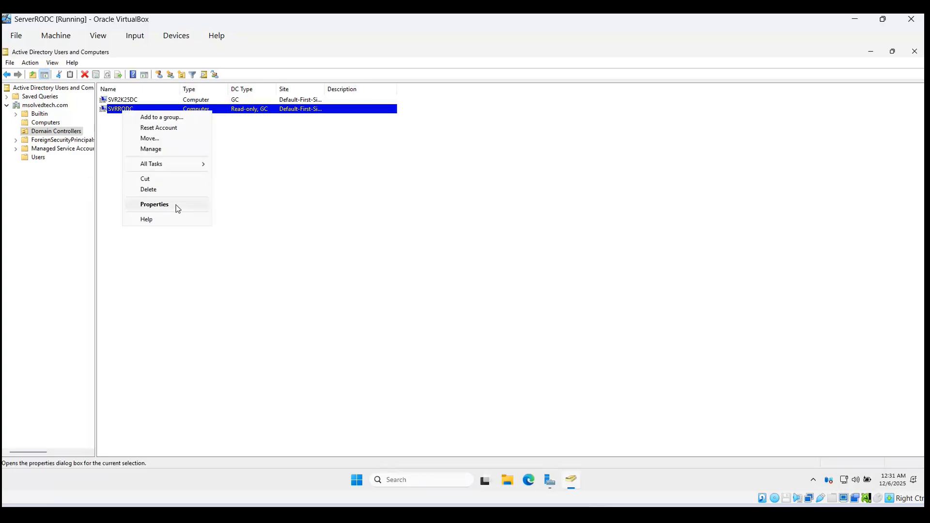
# Step: Open SVRRODC's properties, check its operating system, and show the Password Replication Policy tab
pyautogui.click(175, 205)
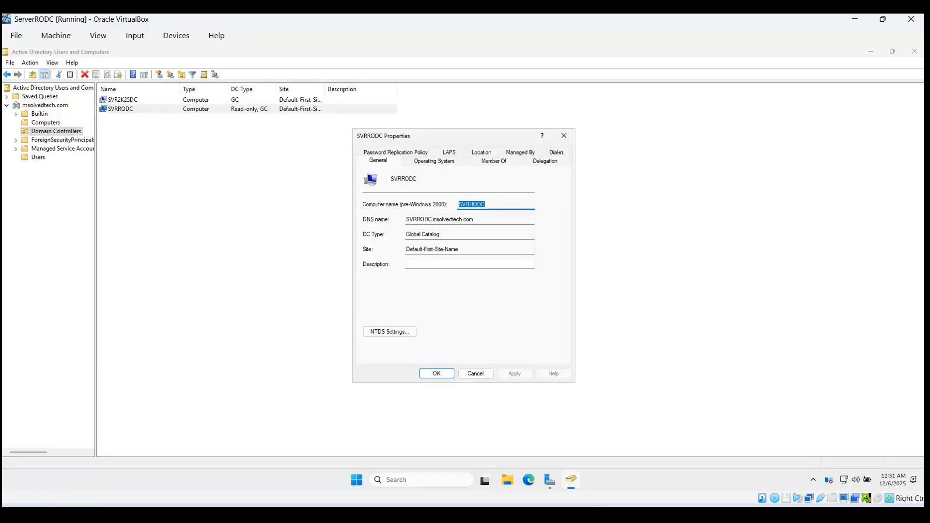
pyautogui.moveTo(442, 142); pyautogui.dragTo(326, 143)
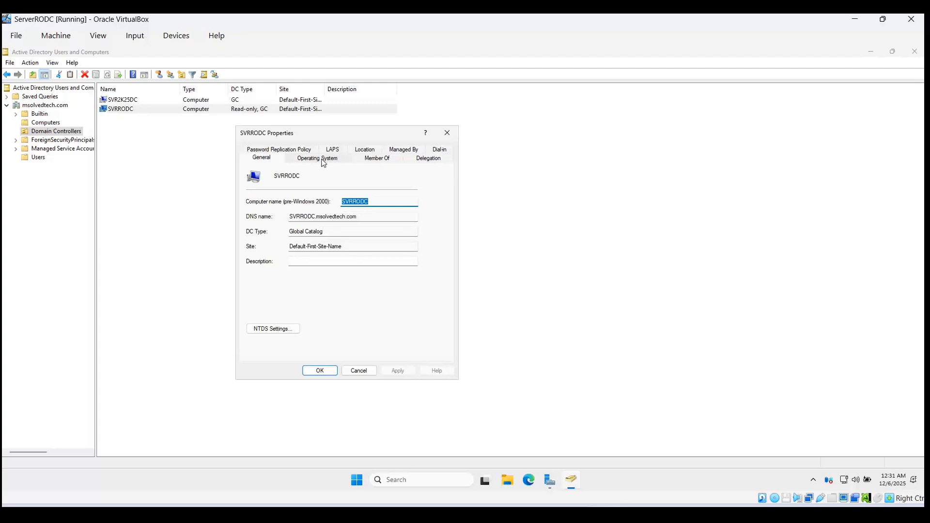
pyautogui.click(322, 159)
pyautogui.click(276, 151)
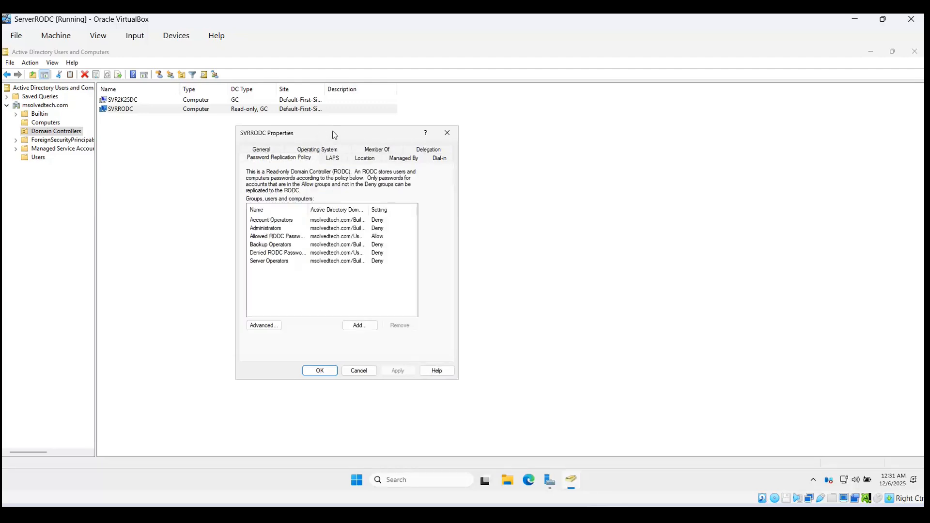
pyautogui.moveTo(334, 135); pyautogui.dragTo(375, 131)
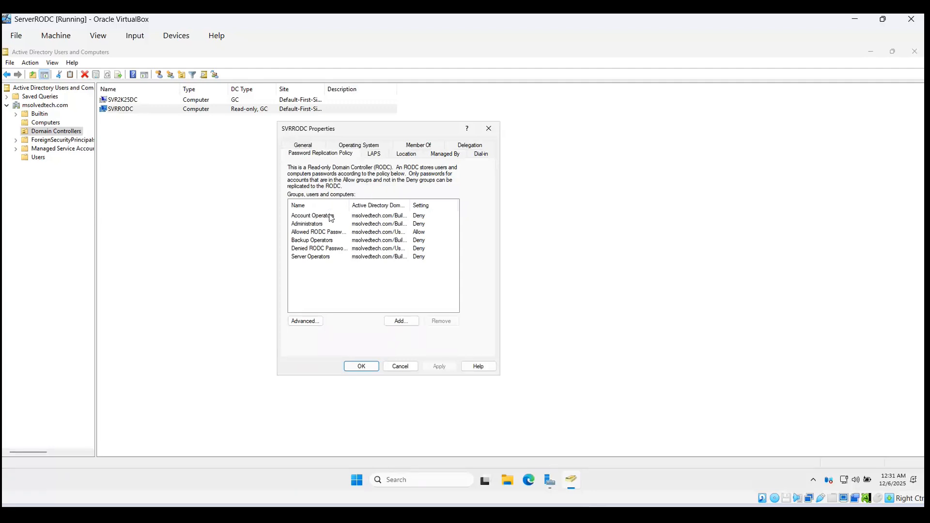
# Step: Review the Account Operators, Backup Operators, Allowed RODC and Server Operators entries, check LAPS, then close
pyautogui.click(429, 218)
pyautogui.click(420, 241)
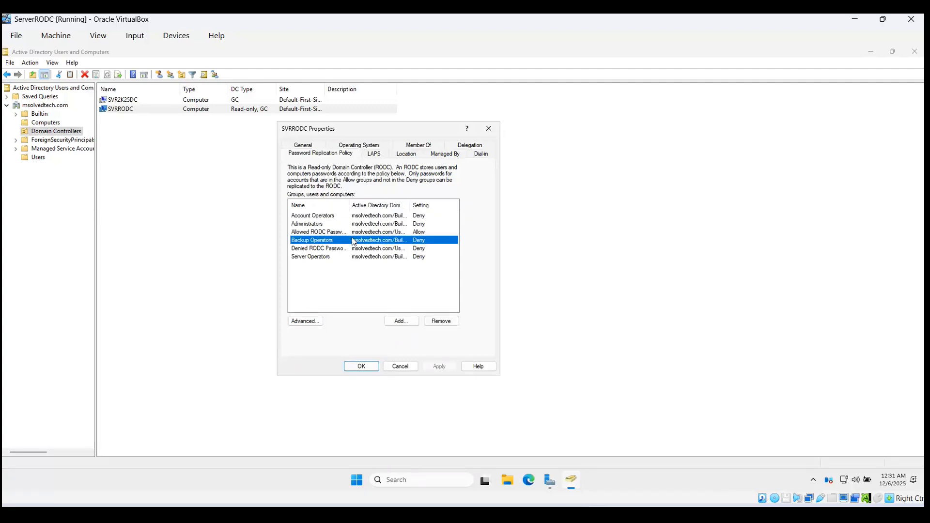
pyautogui.click(342, 233)
pyautogui.moveTo(352, 208); pyautogui.dragTo(390, 207)
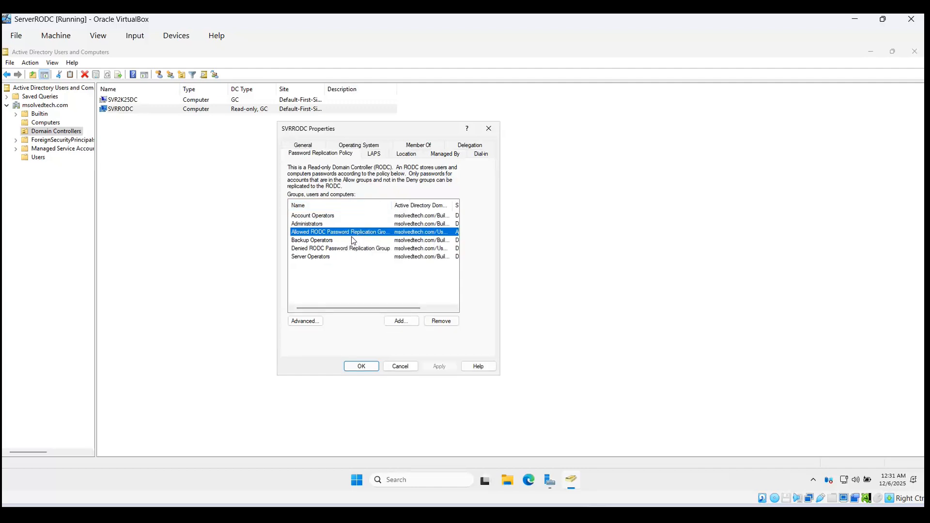
pyautogui.moveTo(391, 202); pyautogui.dragTo(344, 203)
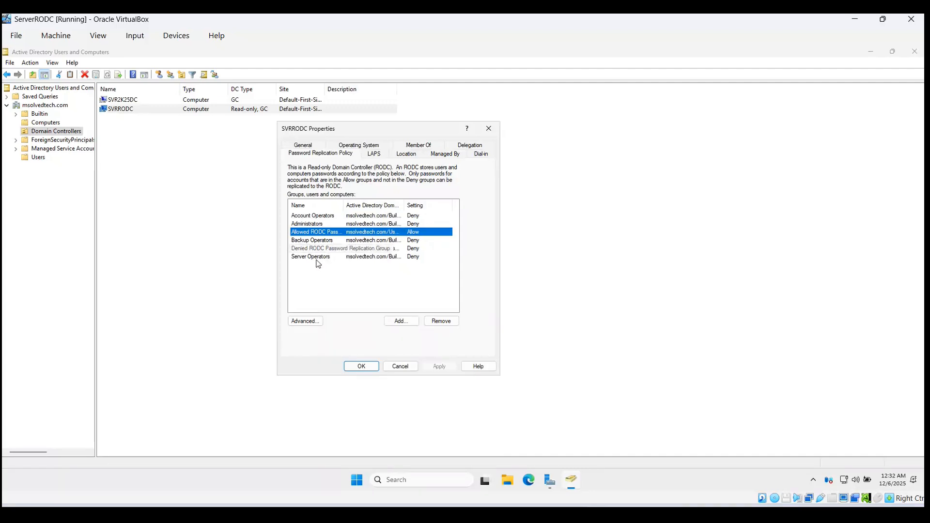
pyautogui.click(409, 257)
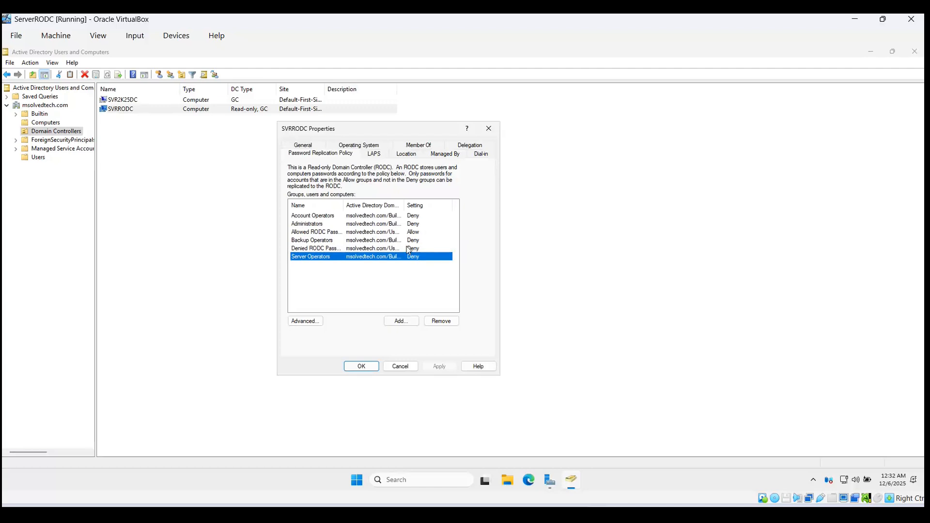
pyautogui.click(374, 154)
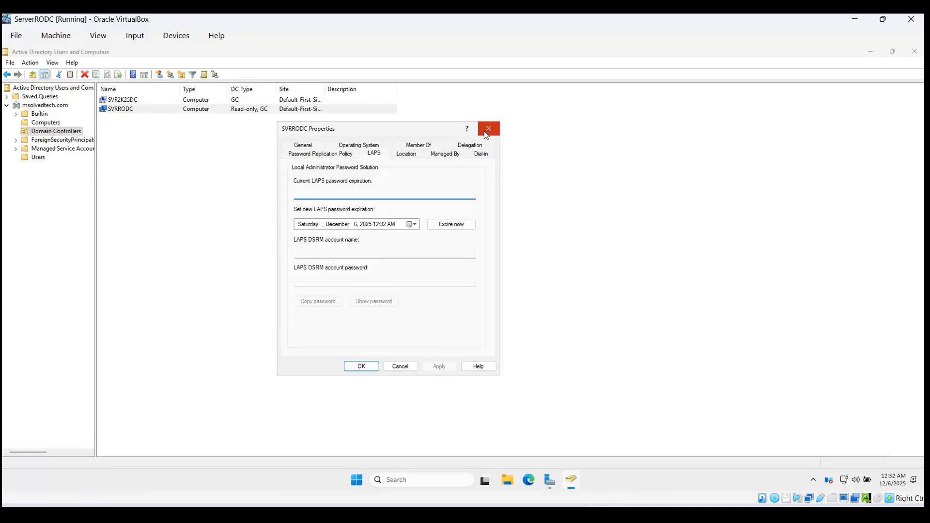
pyautogui.click(489, 129)
# Step: Use Change Domain Controller on msolvedtech.com to select SVRRODC.msolvedtech.com as the specific server
pyautogui.click(28, 107)
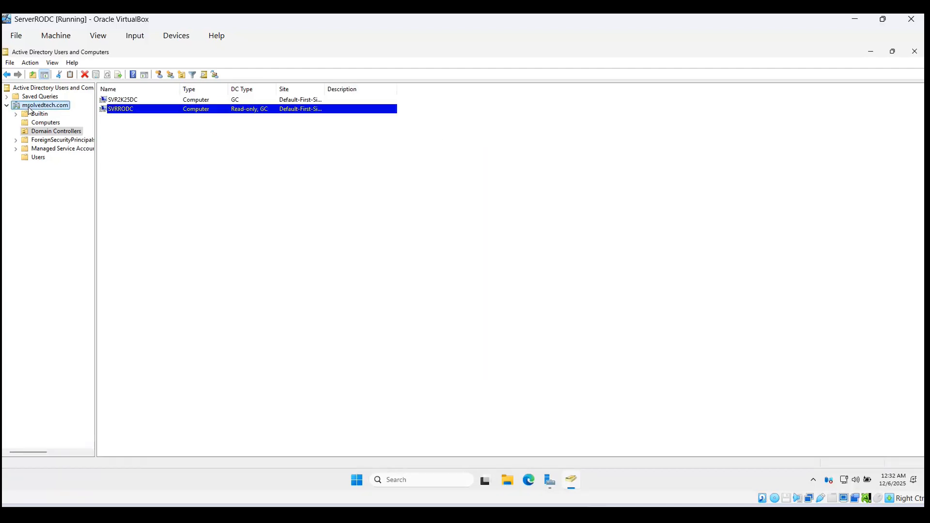
pyautogui.rightClick(28, 108)
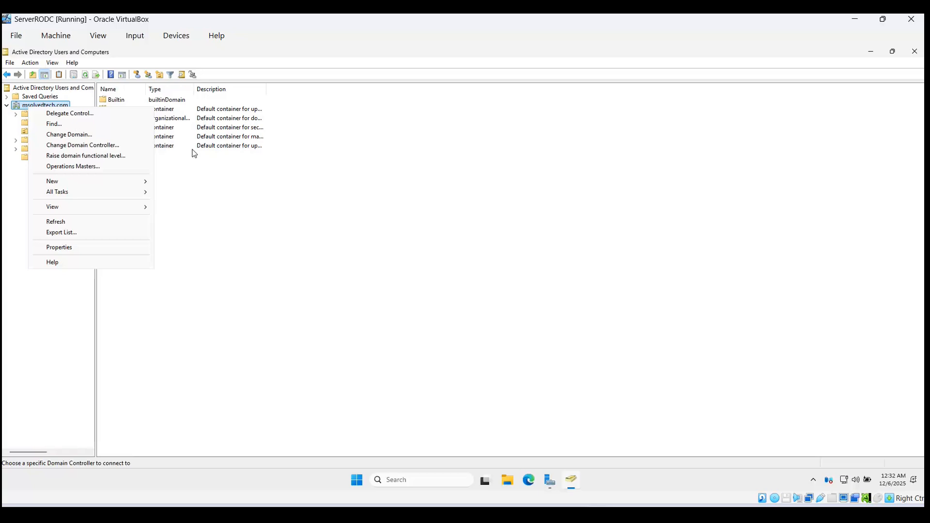
pyautogui.click(107, 145)
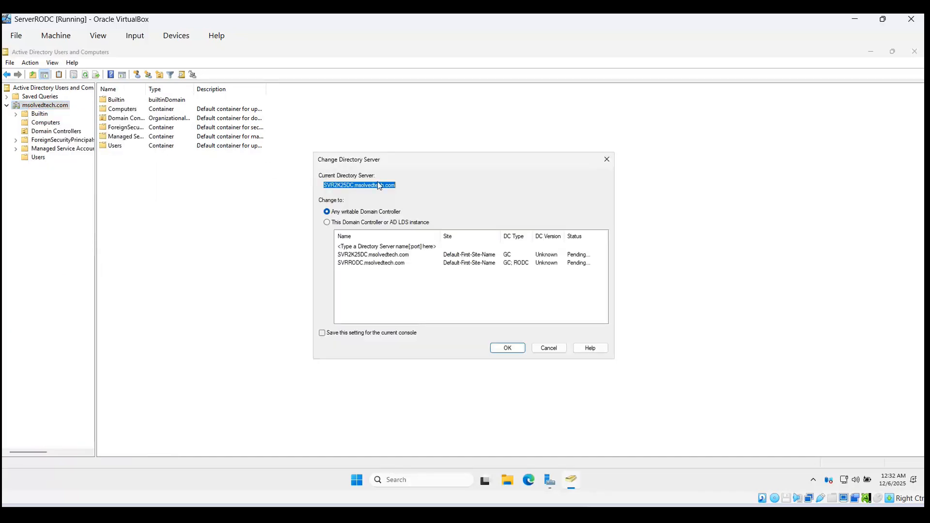
pyautogui.moveTo(448, 170); pyautogui.dragTo(322, 106)
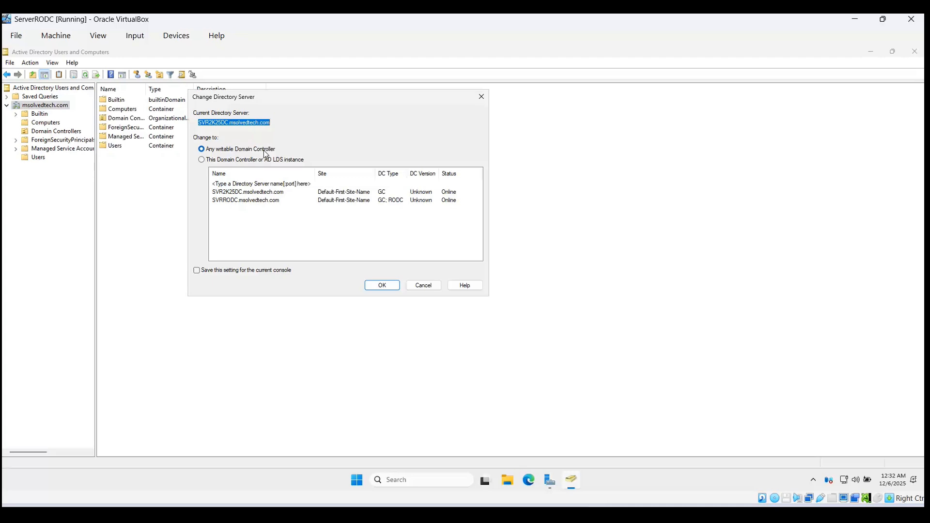
pyautogui.click(250, 162)
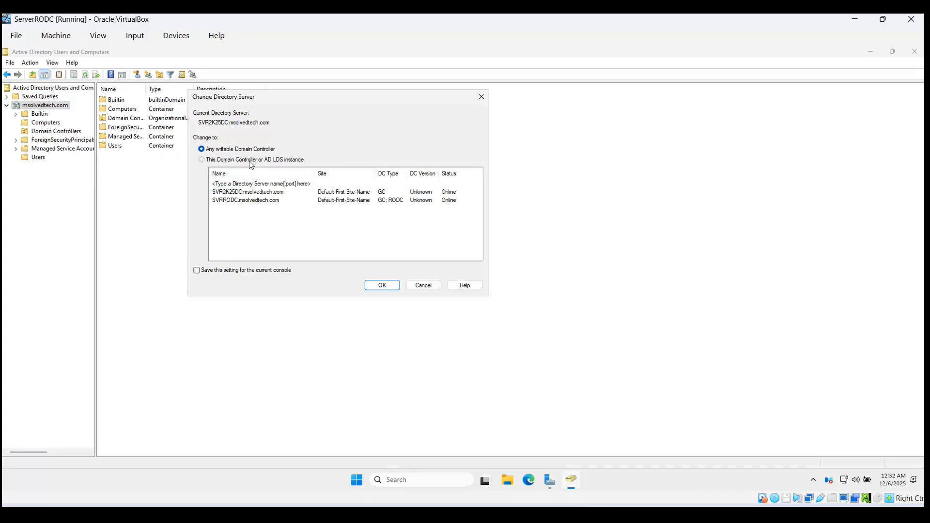
pyautogui.click(252, 173)
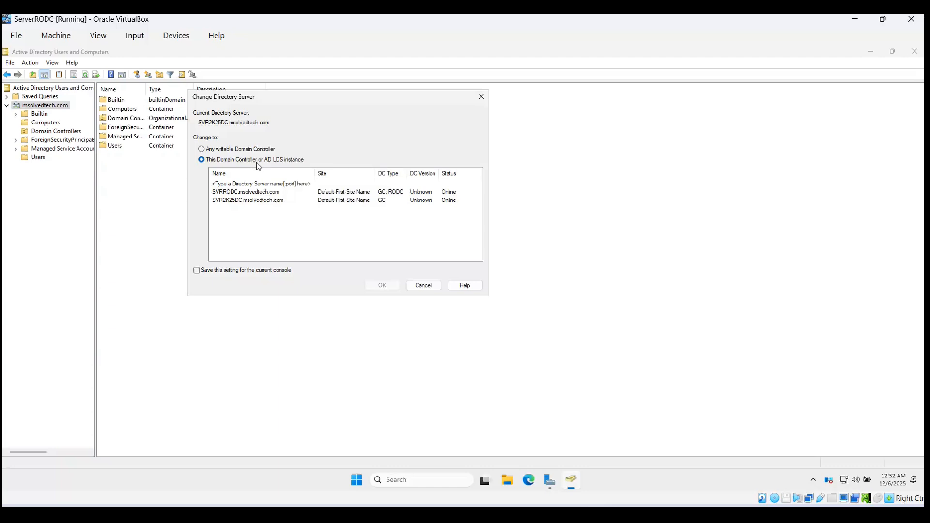
pyautogui.click(254, 193)
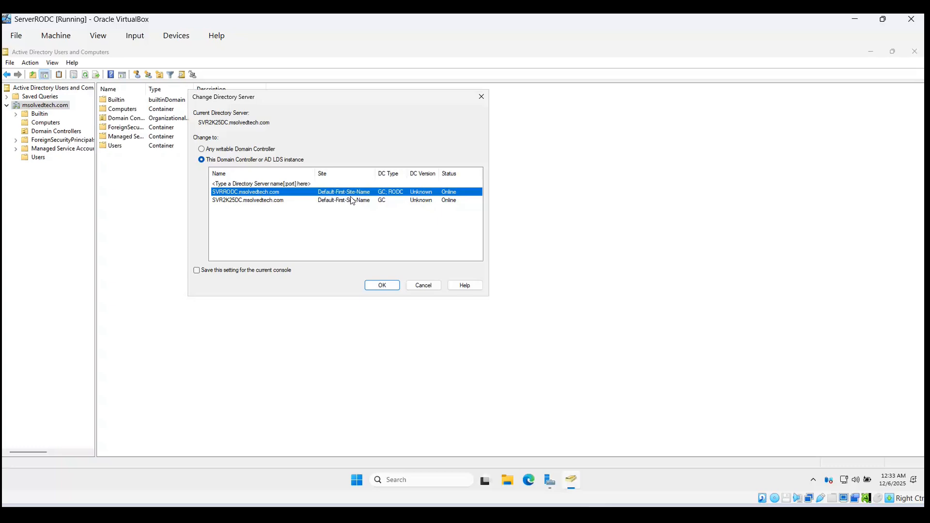
pyautogui.click(377, 288)
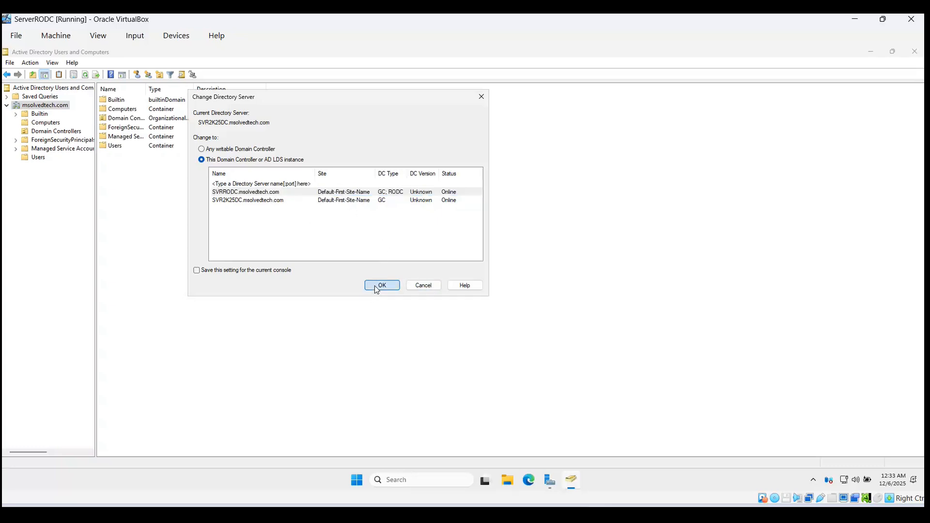
# Step: Acknowledge the read-only domain controller warning and refresh the console tree
pyautogui.click(539, 296)
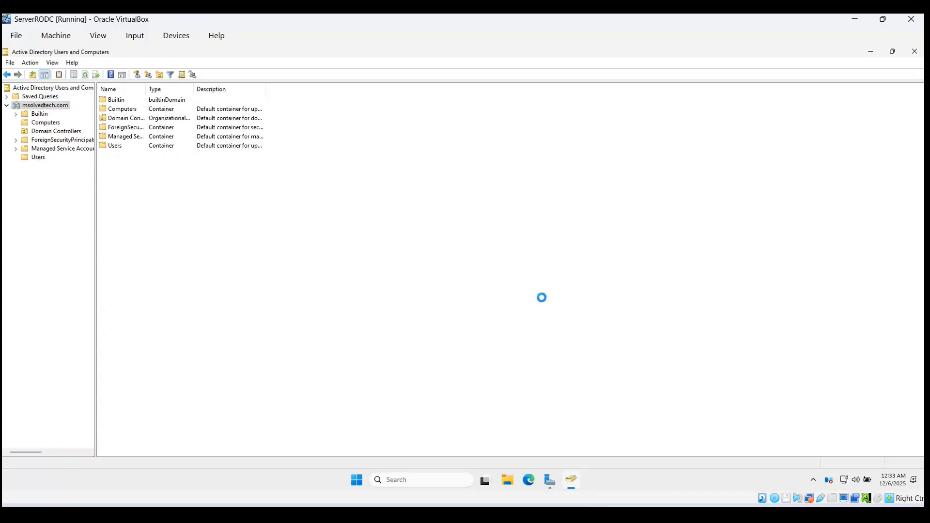
pyautogui.rightClick(47, 100)
pyautogui.rightClick(45, 92)
pyautogui.rightClick(45, 91)
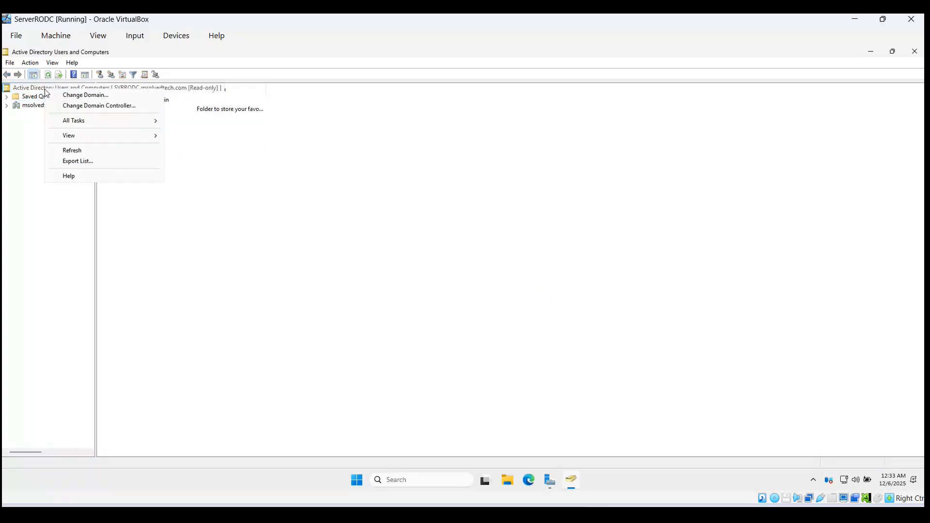
pyautogui.click(74, 151)
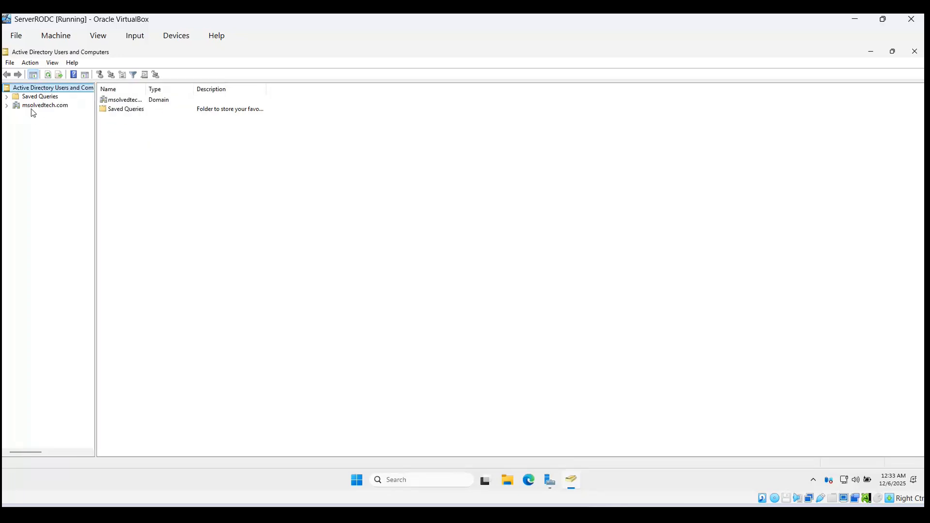
# Step: Expand msolvedtech.com and list the Users container's accounts and security groups
pyautogui.click(30, 108)
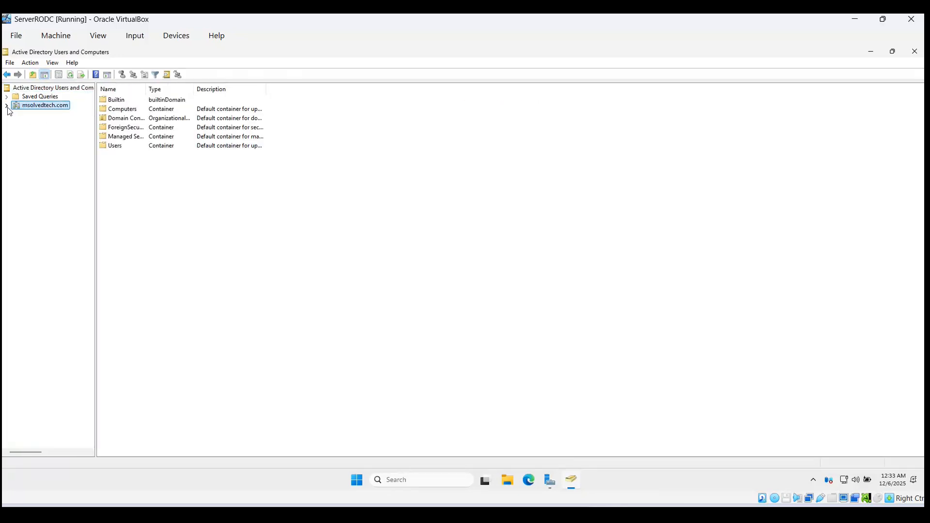
pyautogui.click(6, 105)
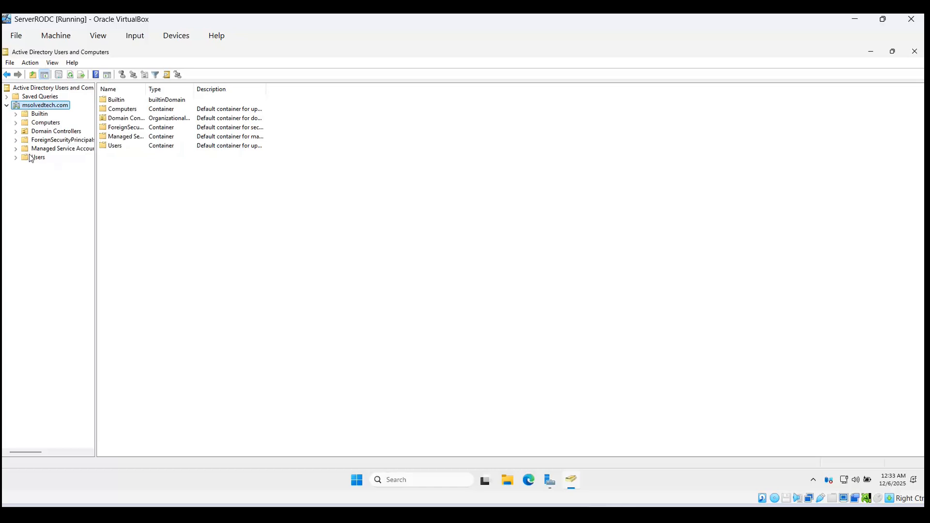
pyautogui.click(29, 156)
pyautogui.rightClick(144, 363)
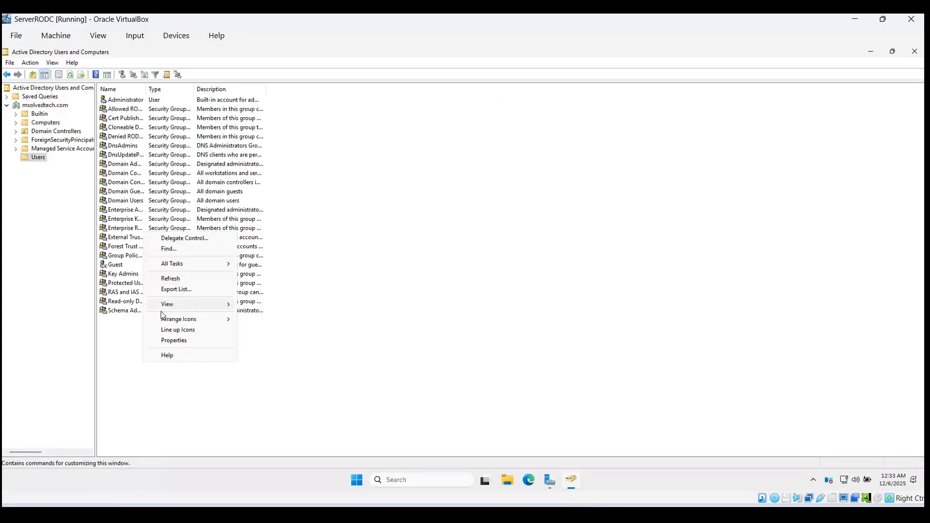
pyautogui.rightClick(125, 348)
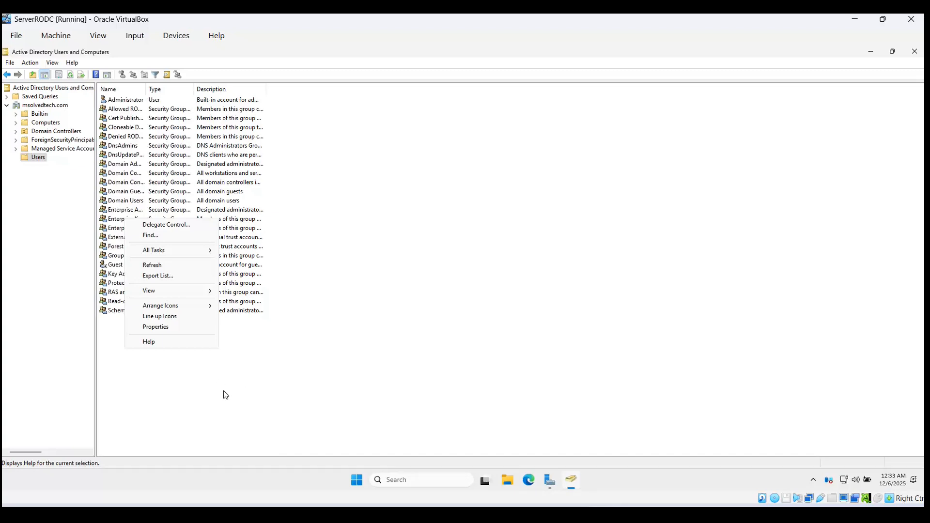
pyautogui.click(39, 131)
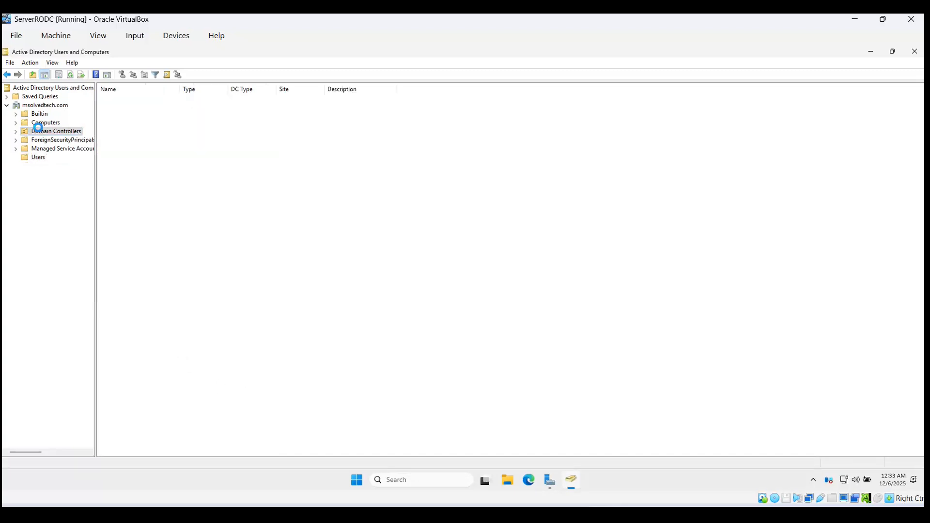
pyautogui.click(32, 158)
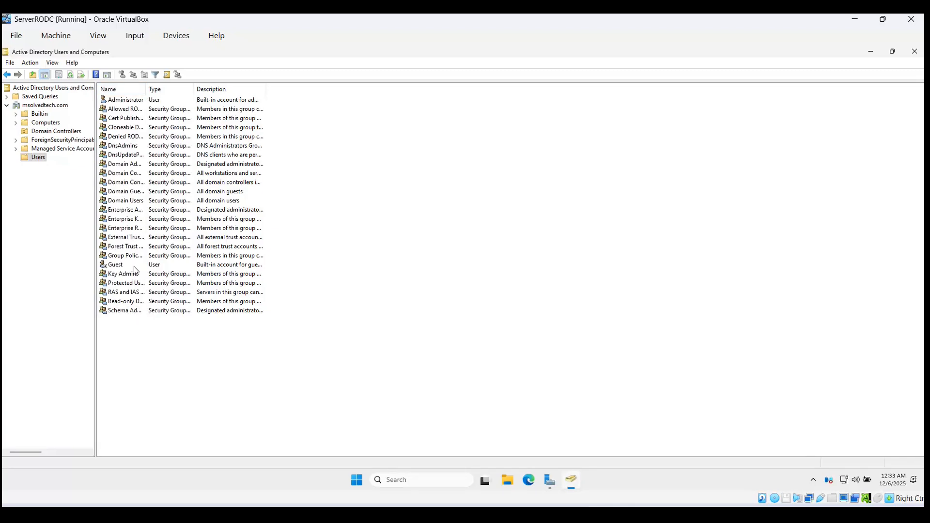
# Step: Bring up actions for the Denied RODC Password Replication Group and the Administrator account
pyautogui.click(136, 136)
pyautogui.rightClick(136, 138)
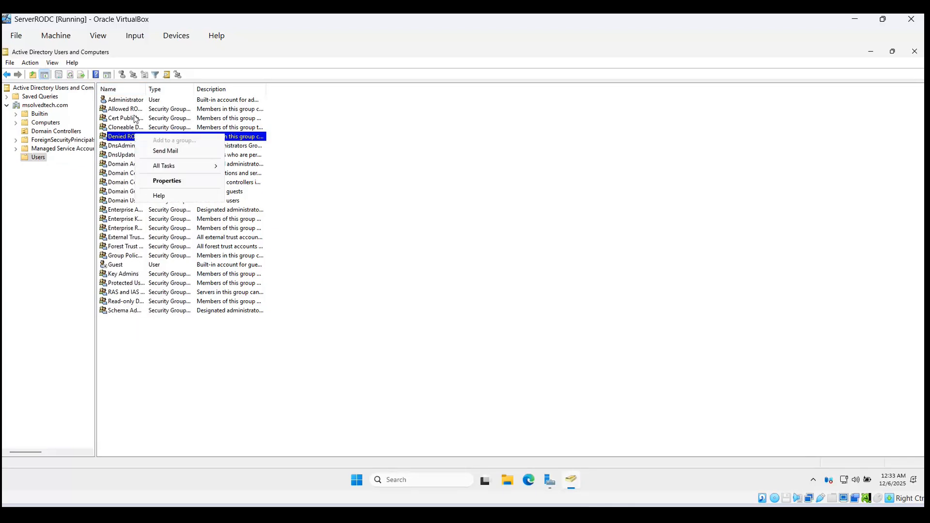
pyautogui.rightClick(130, 100)
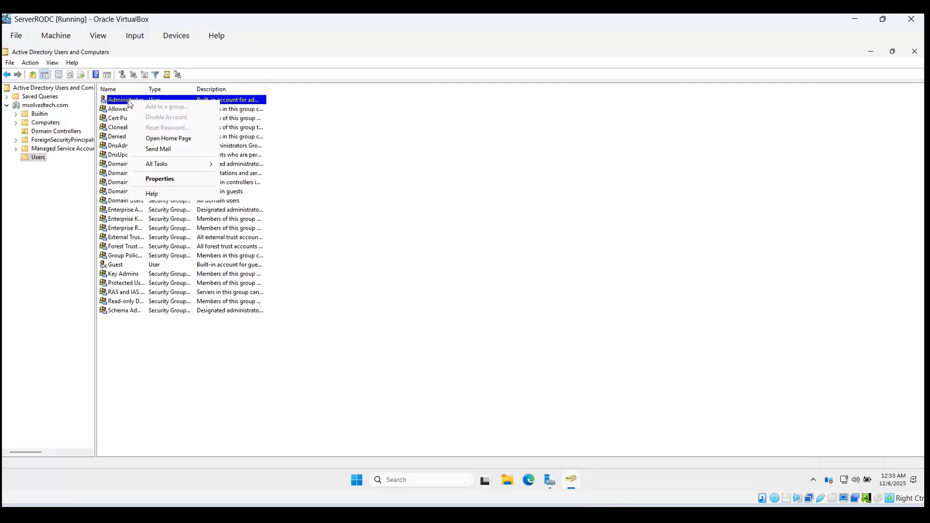
# Step: Review Administrator's Member Of tab (Schema Admins, Administrators, Domain Admins) and close the properties
pyautogui.click(174, 177)
pyautogui.click(313, 153)
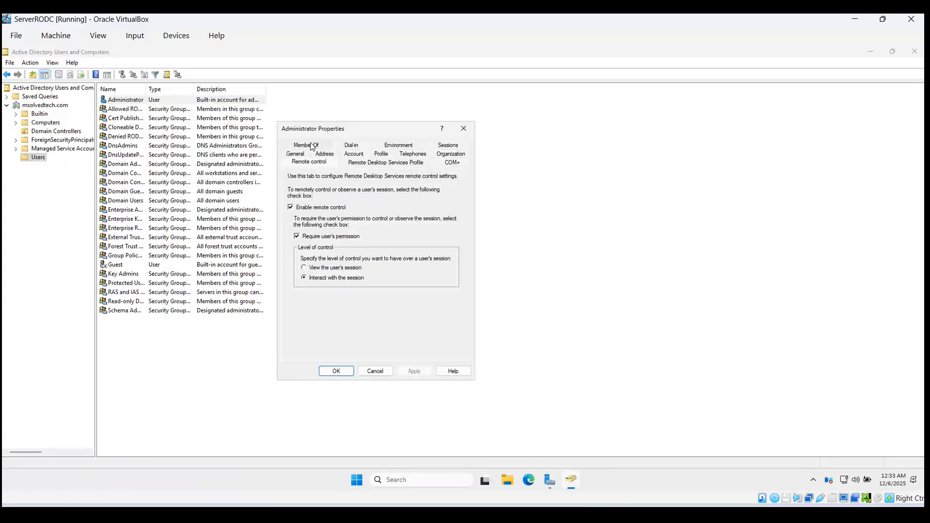
pyautogui.click(311, 147)
pyautogui.click(354, 240)
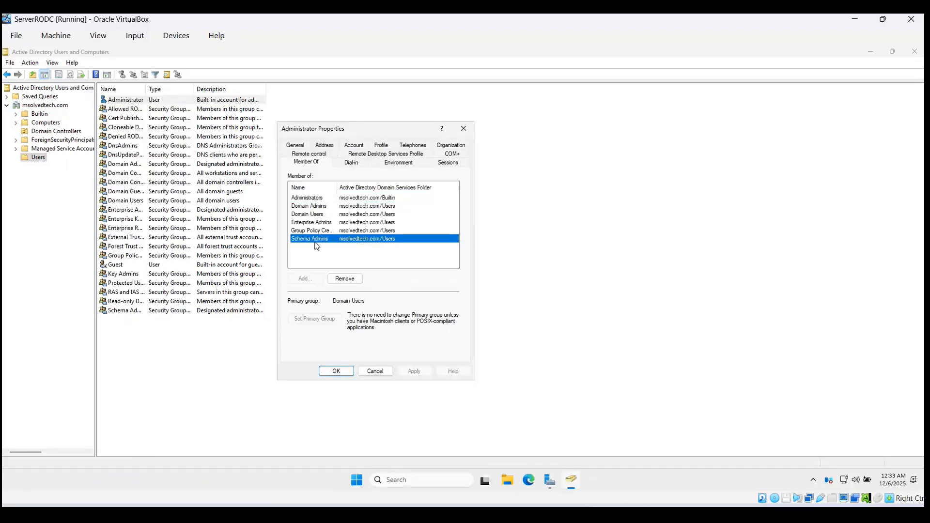
pyautogui.click(314, 199)
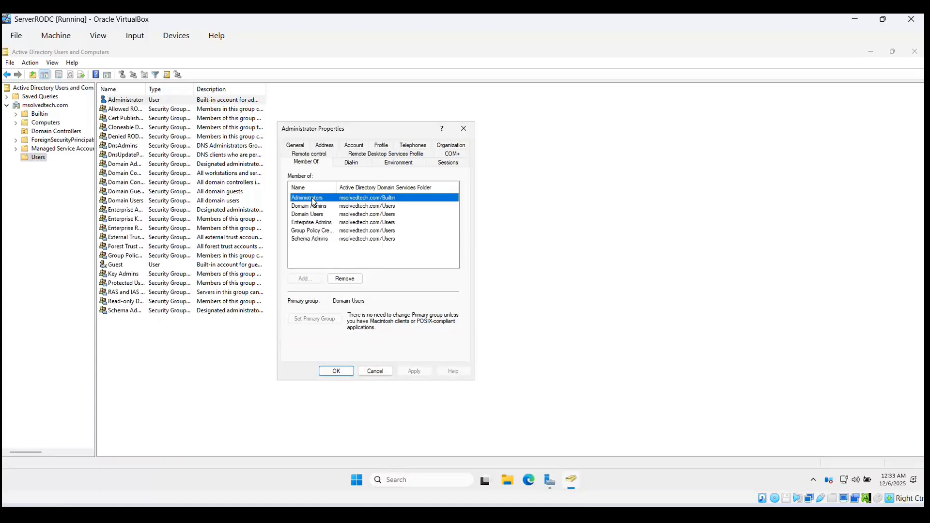
pyautogui.click(318, 222)
pyautogui.click(356, 209)
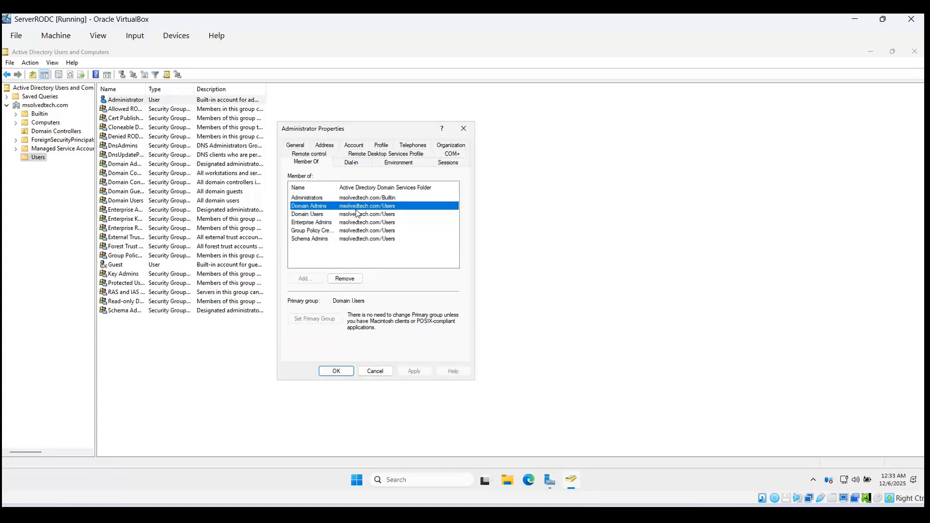
pyautogui.click(464, 130)
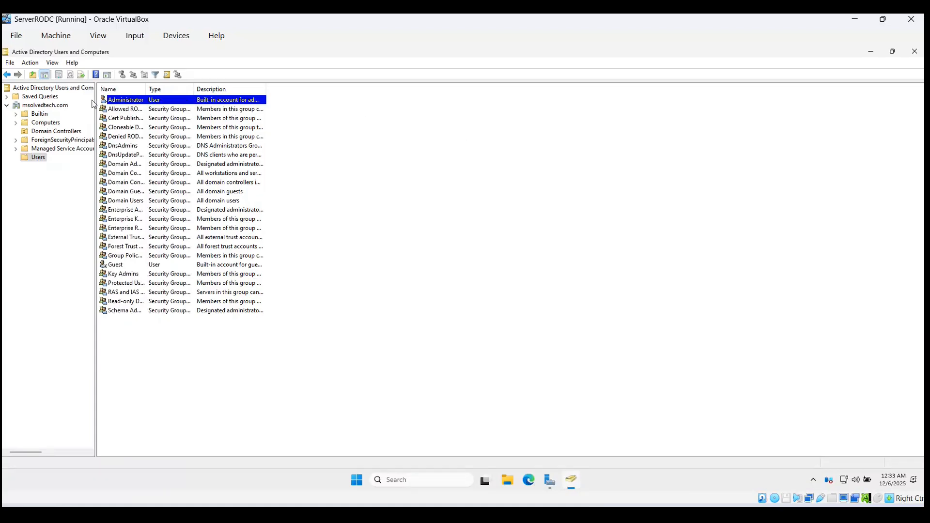
# Step: Return to msolvedtech.com's Domain Controllers container showing SVRRODC as Read-only, GC
pyautogui.click(51, 106)
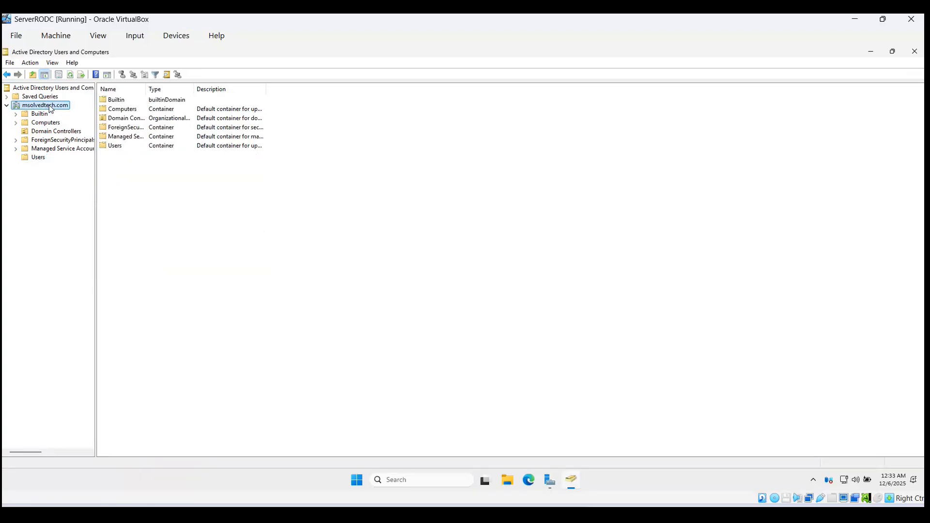
pyautogui.click(25, 125)
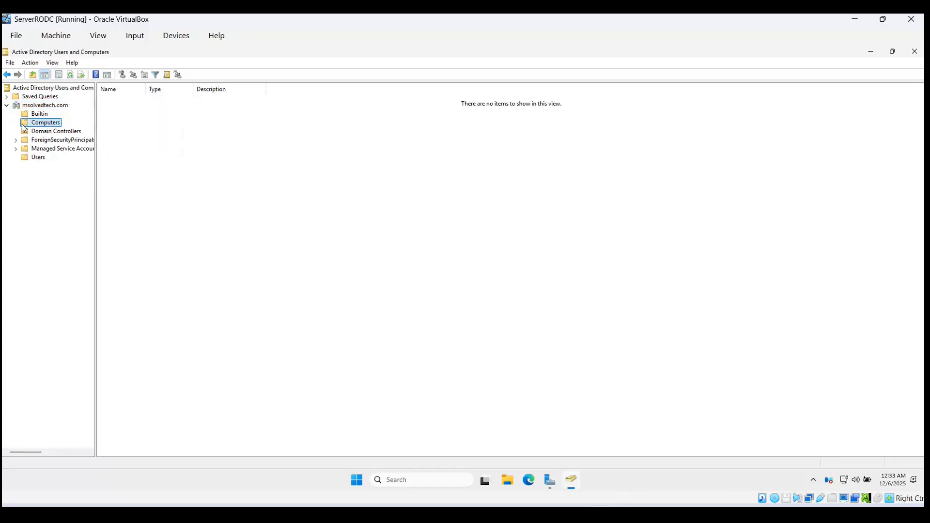
pyautogui.click(48, 132)
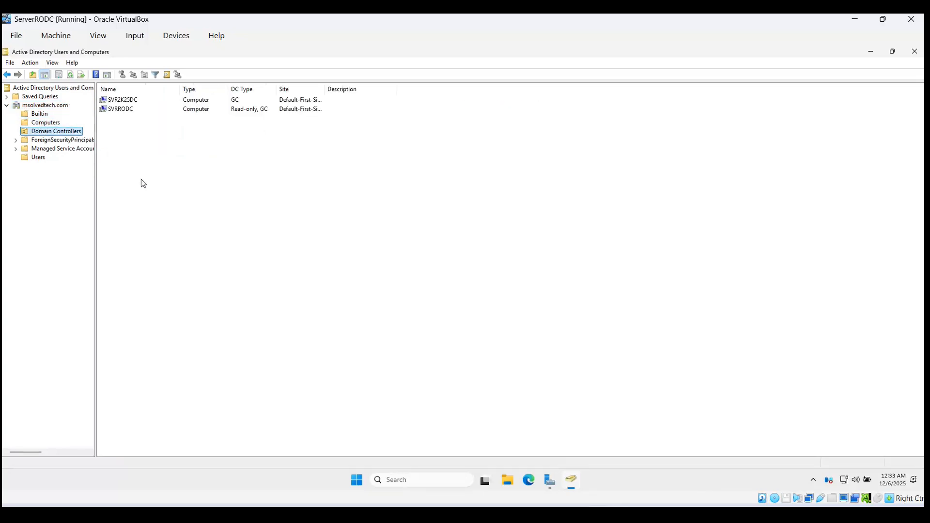